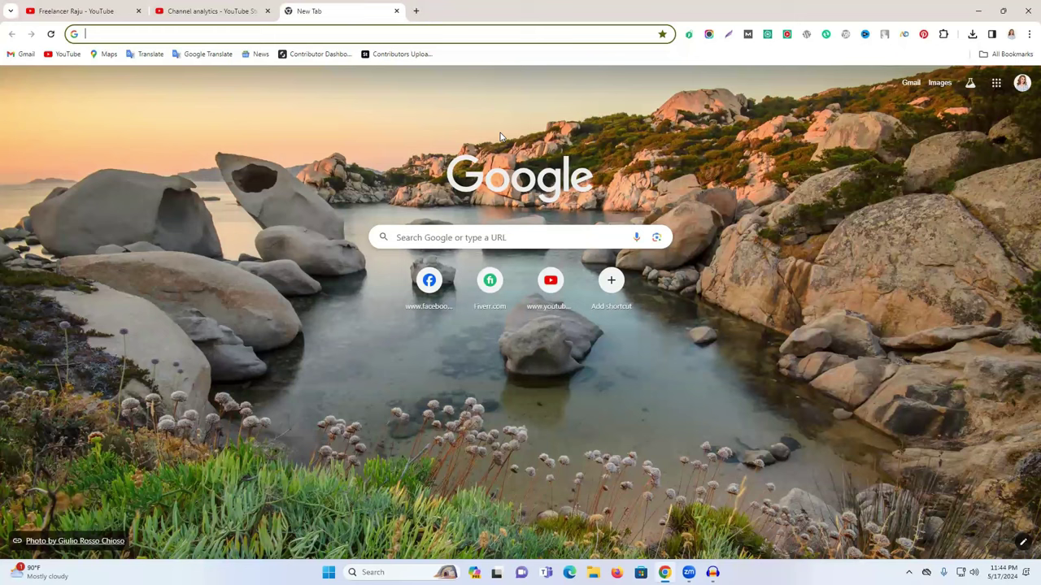
Step: Search the web for "upscale download" and open the Upscayl website
{"action": "left_click", "coordinate": [408, 38]}
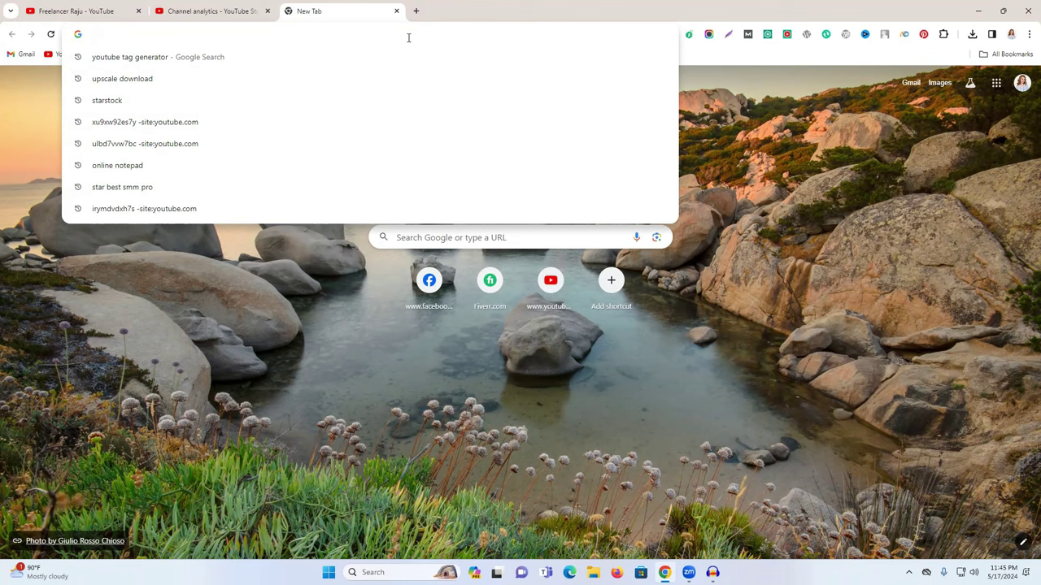
{"action": "type", "text": "u"}
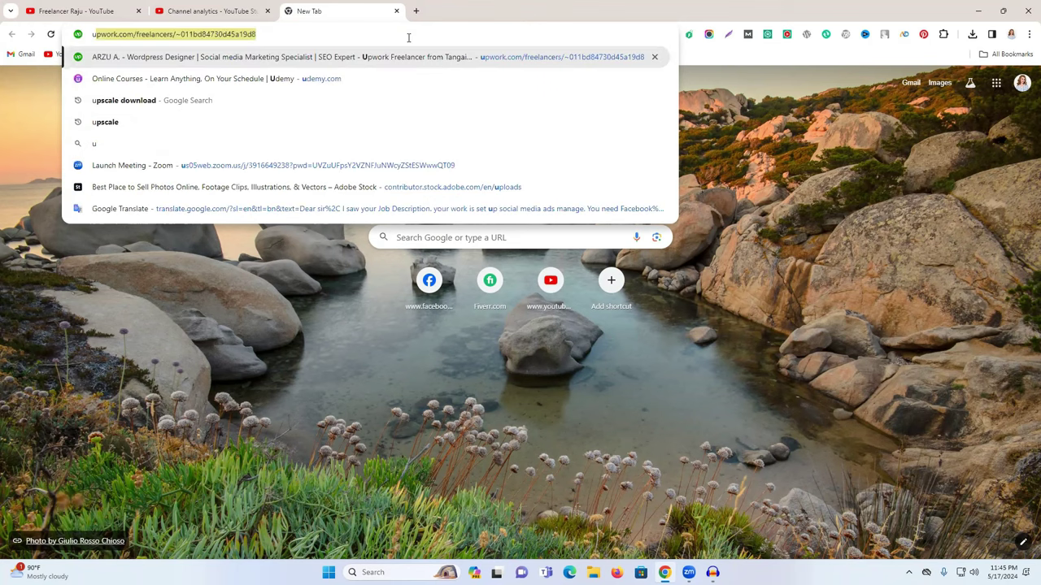
{"action": "left_click", "coordinate": [218, 104]}
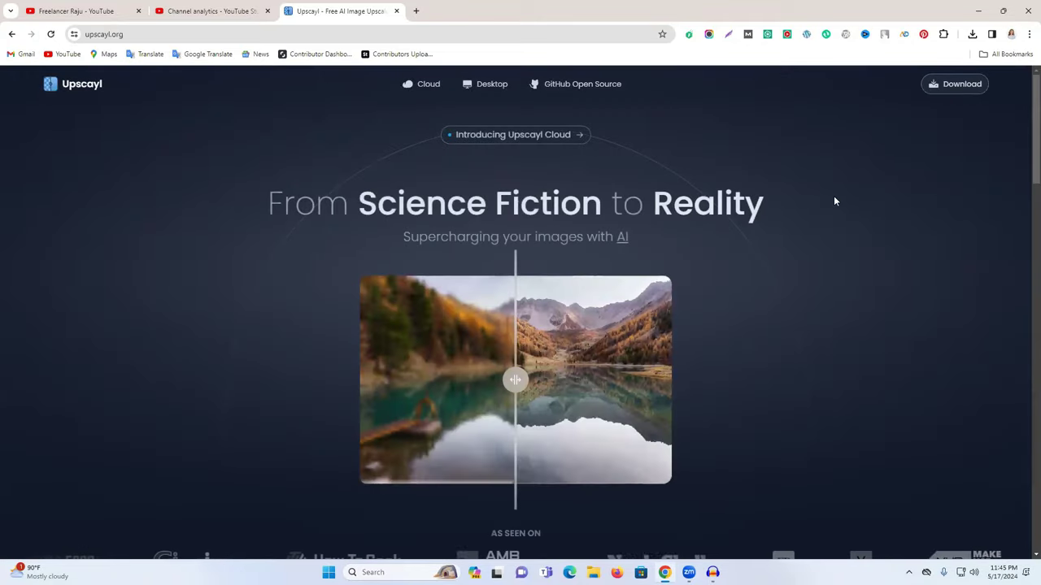
Step: Examine the Upscayl homepage and its before-and-after comparison of the lake image
{"action": "scroll", "coordinate": [762, 269], "scroll_direction": "down", "scroll_amount": 2}
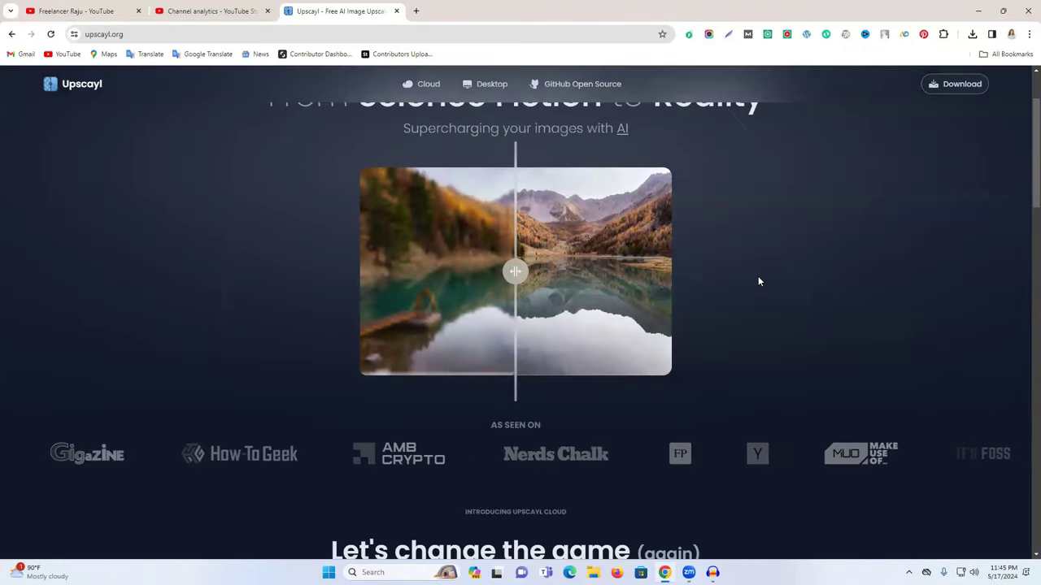
{"action": "scroll", "coordinate": [758, 276], "scroll_direction": "up", "scroll_amount": 2}
{"action": "scroll", "coordinate": [521, 355], "scroll_direction": "down", "scroll_amount": 1}
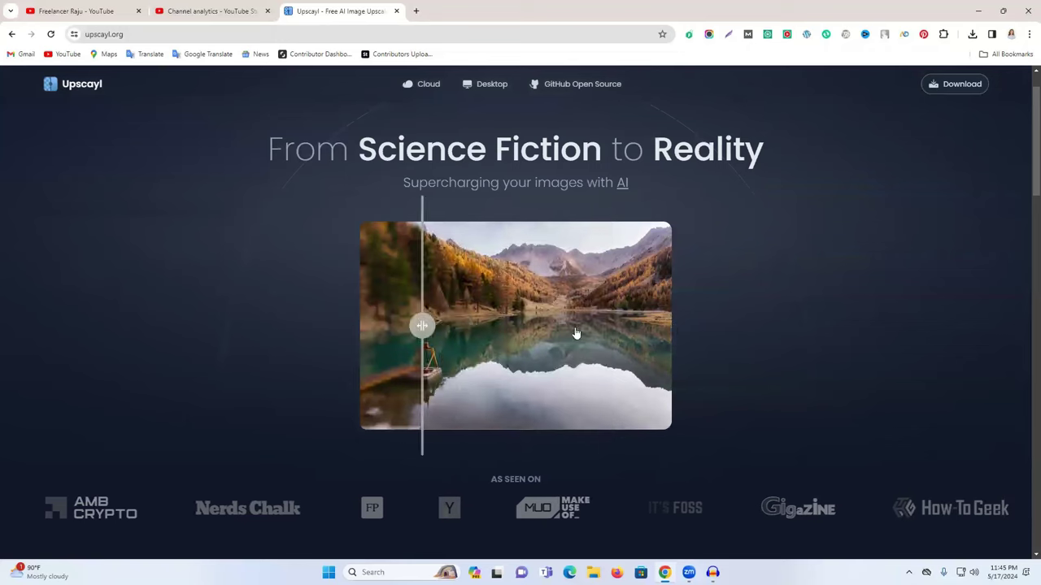
{"action": "scroll", "coordinate": [595, 319], "scroll_direction": "up", "scroll_amount": 1}
{"action": "scroll", "coordinate": [622, 333], "scroll_direction": "down", "scroll_amount": 1}
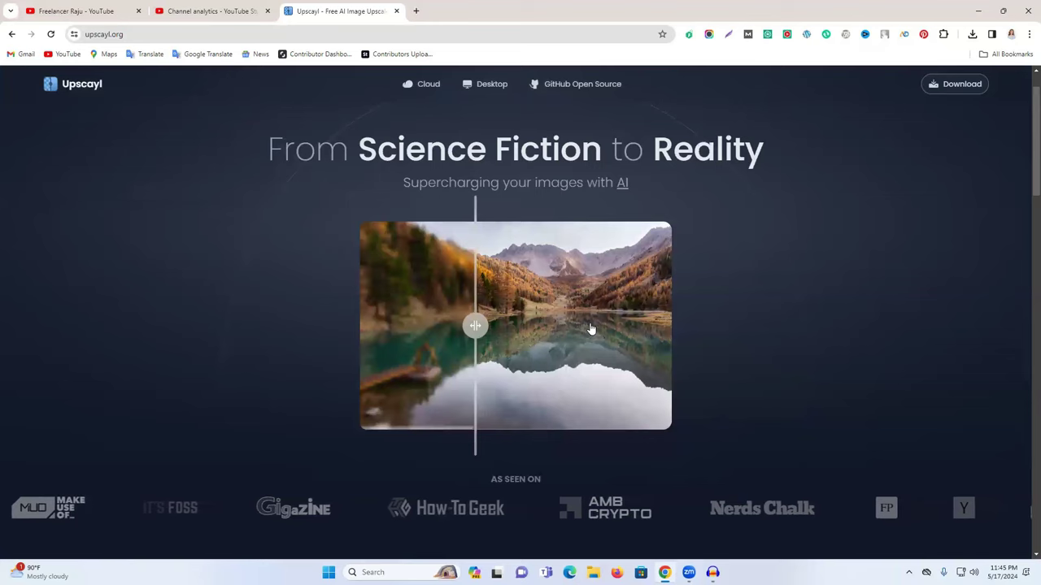
{"action": "scroll", "coordinate": [591, 329], "scroll_direction": "down", "scroll_amount": 2}
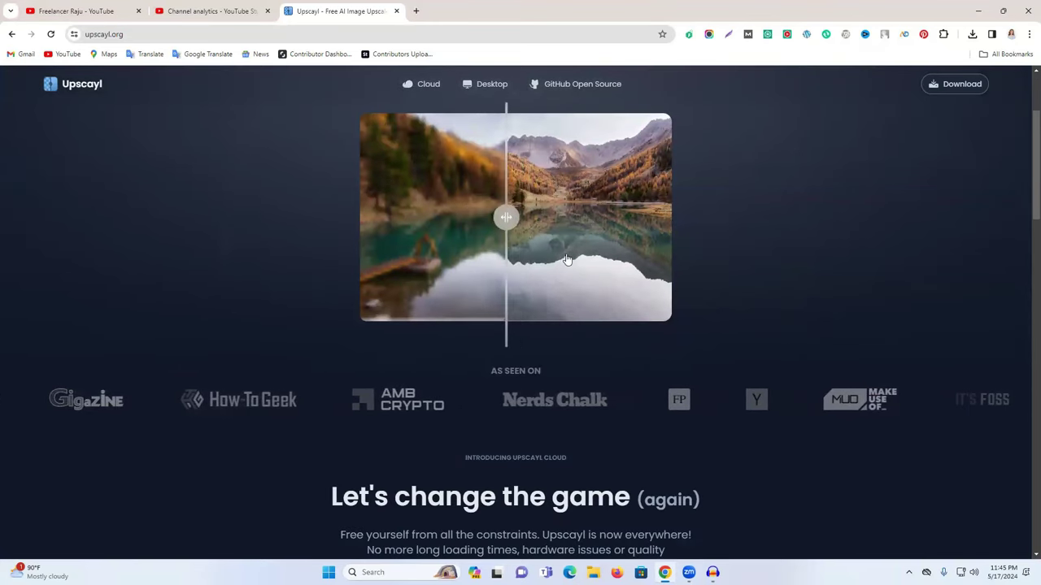
{"action": "scroll", "coordinate": [509, 234], "scroll_direction": "up", "scroll_amount": 1}
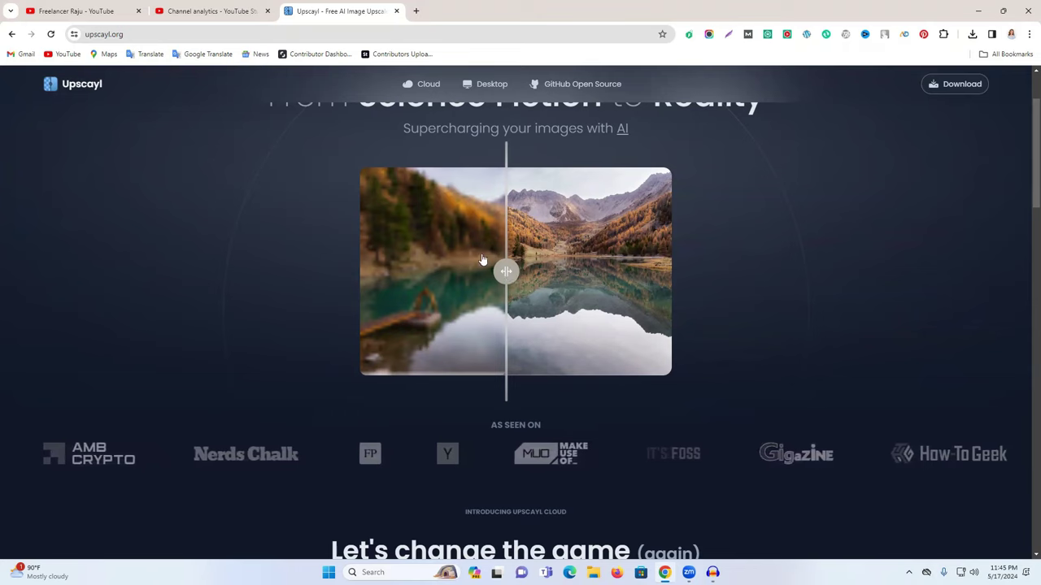
{"action": "scroll", "coordinate": [723, 258], "scroll_direction": "up", "scroll_amount": 2}
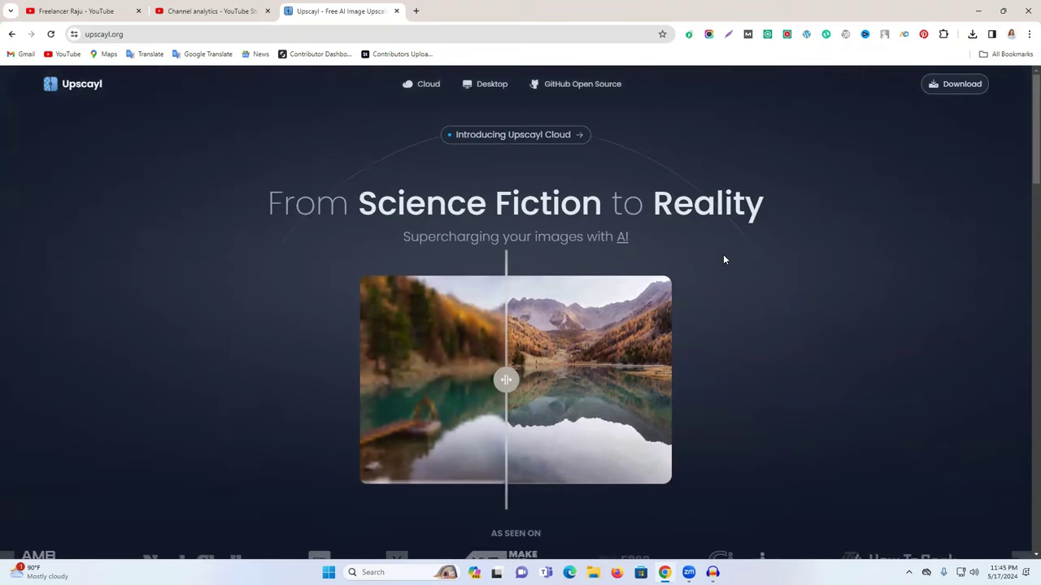
Step: Download the Windows EXE installer from the Upscayl site and close the leftover blank page
{"action": "left_click", "coordinate": [944, 92]}
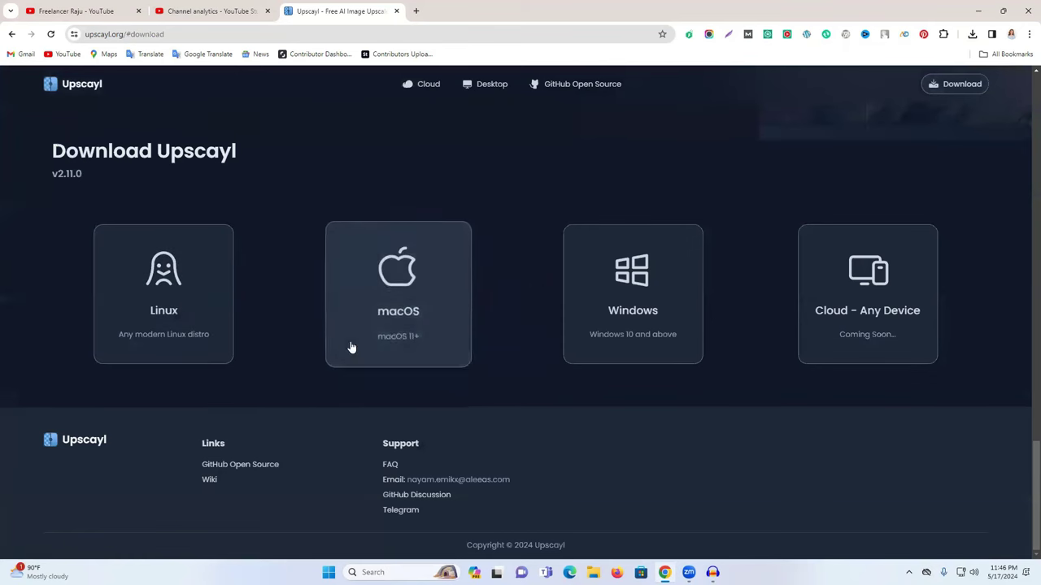
{"action": "left_click", "coordinate": [637, 308]}
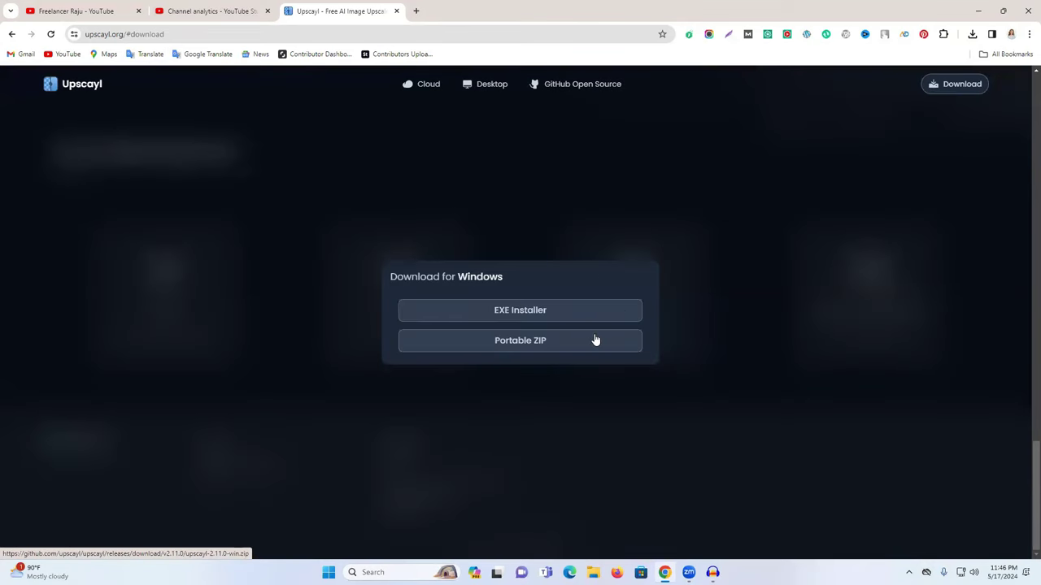
{"action": "left_click", "coordinate": [506, 317]}
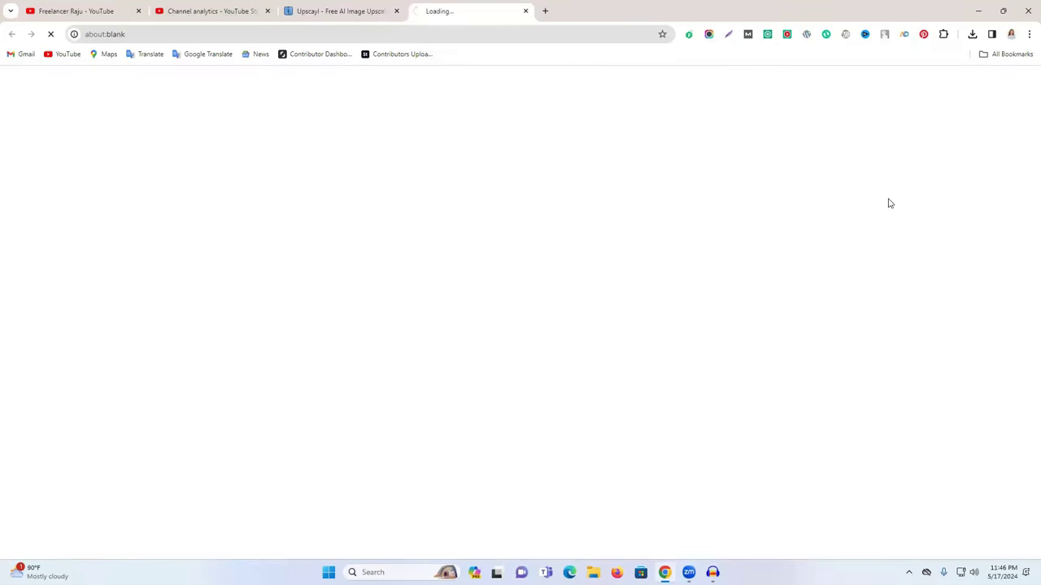
{"action": "left_click", "coordinate": [523, 11]}
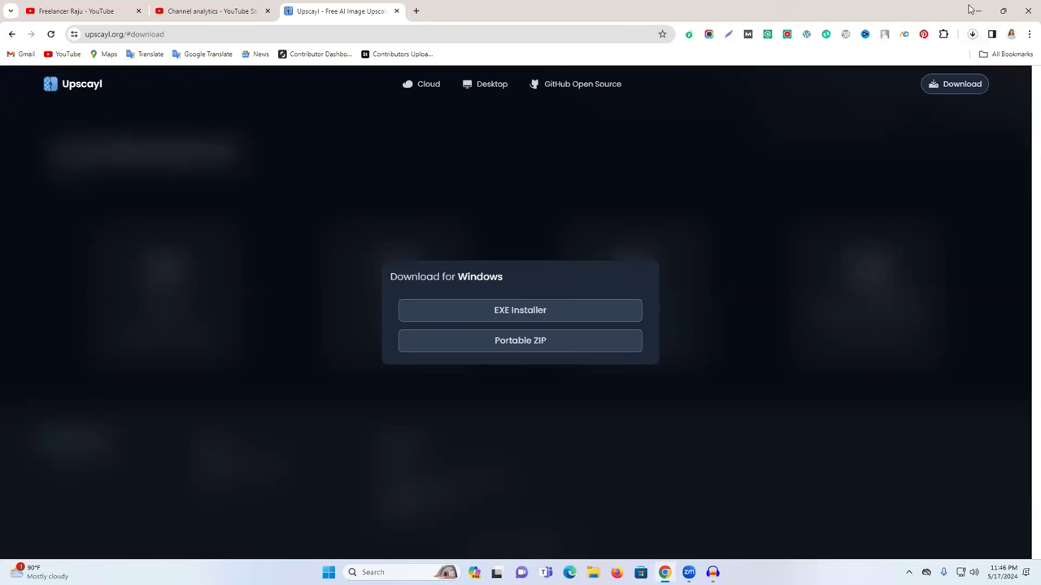
Step: Open the Downloads folder in File Explorer and run the upscayl-2.11.0-win installer
{"action": "key", "text": "super+d"}
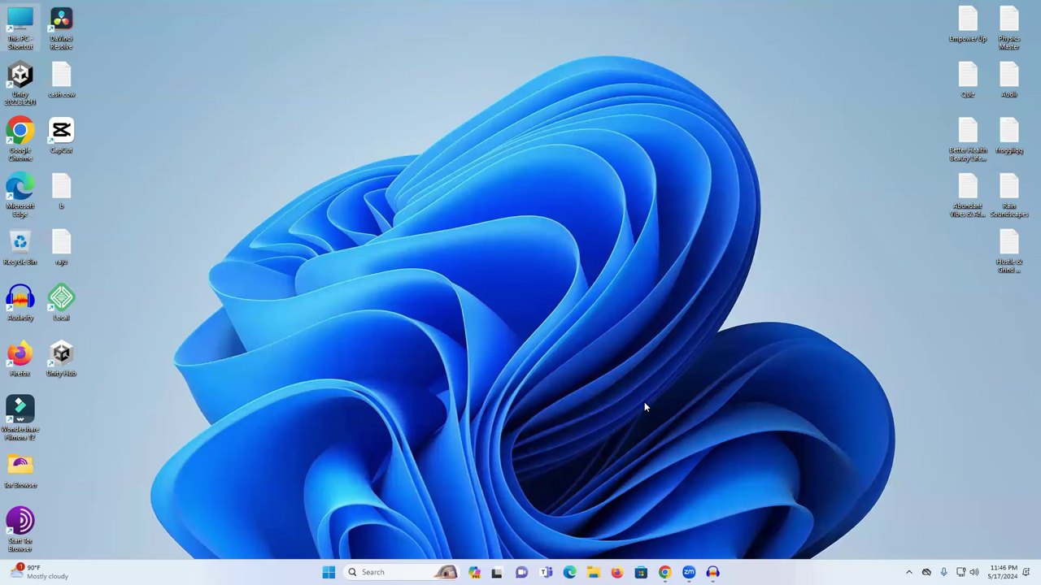
{"action": "double_click", "coordinate": [12, 33]}
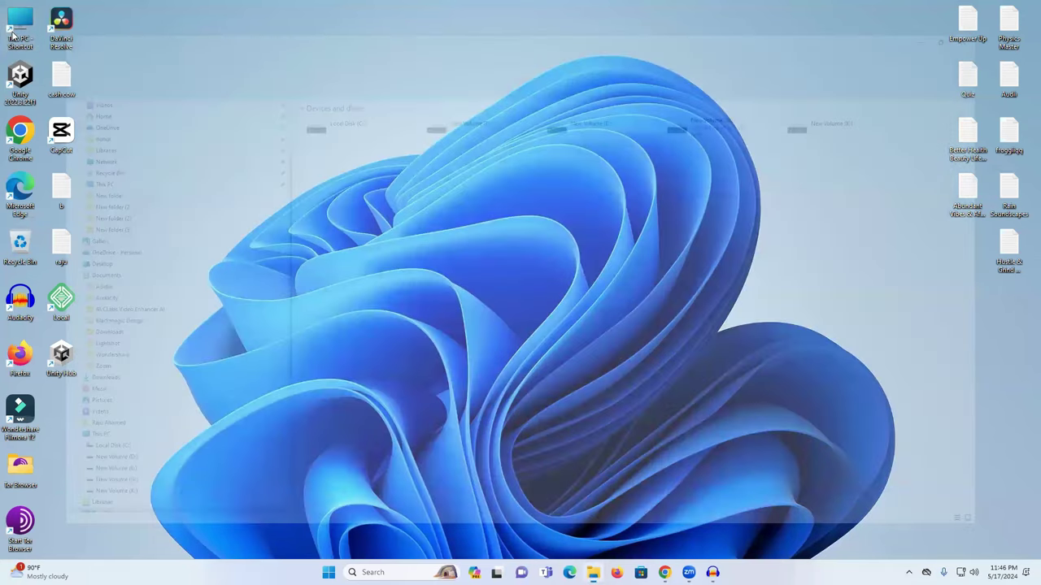
{"action": "scroll", "coordinate": [195, 217], "scroll_direction": "up", "scroll_amount": 3}
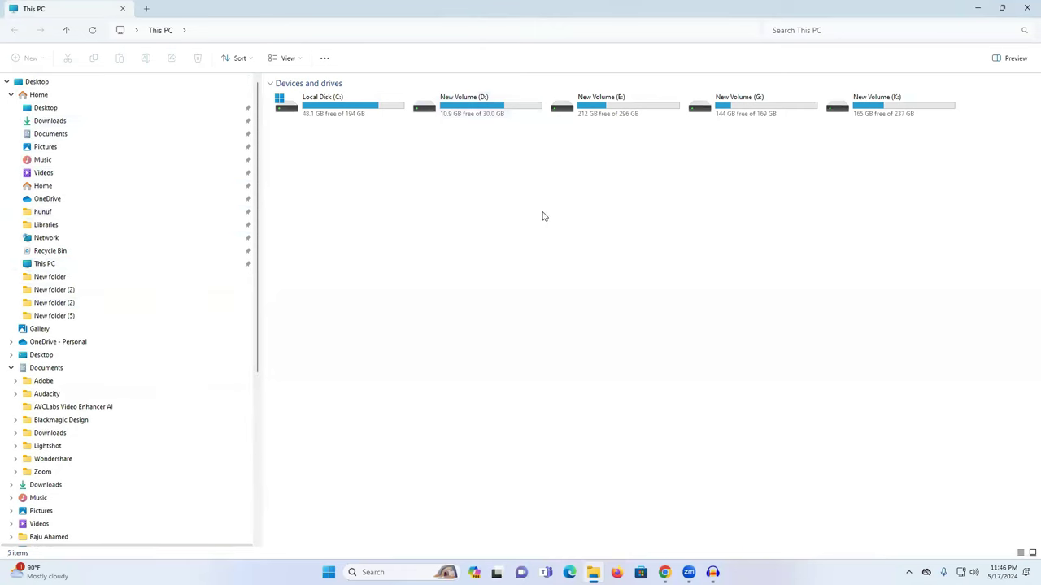
{"action": "left_click", "coordinate": [58, 122]}
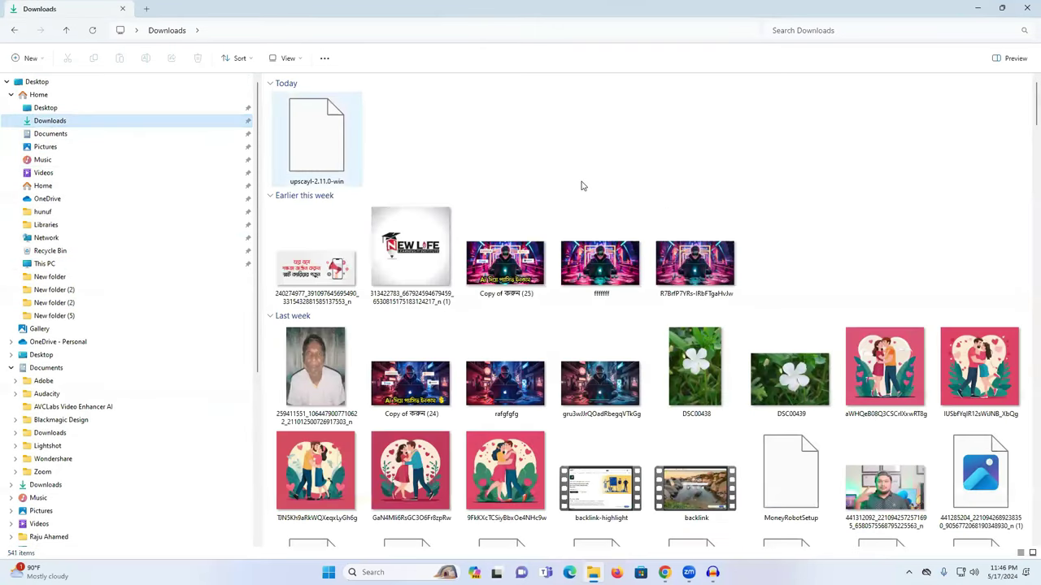
{"action": "double_click", "coordinate": [328, 146]}
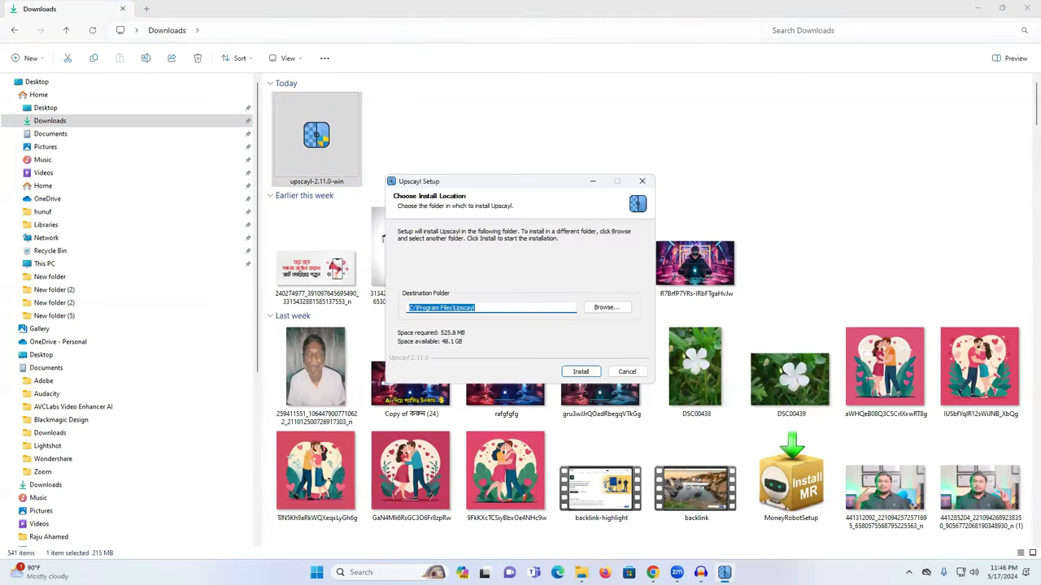
Step: Install Upscayl in the proposed destination folder, finish the setup and minimize the Downloads window behind the launched program
{"action": "mouse_move", "coordinate": [701, 573]}
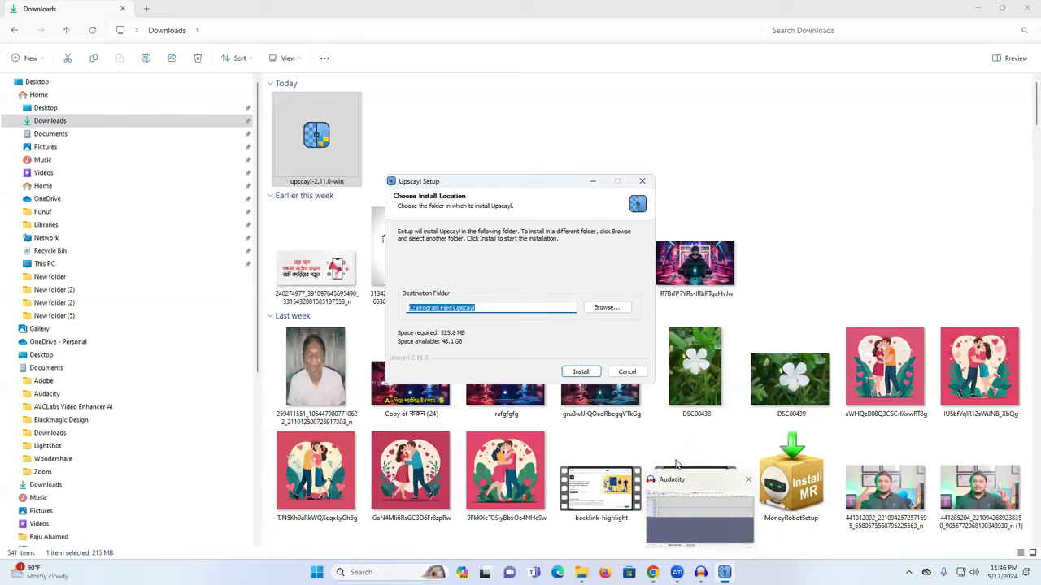
{"action": "left_click", "coordinate": [580, 372]}
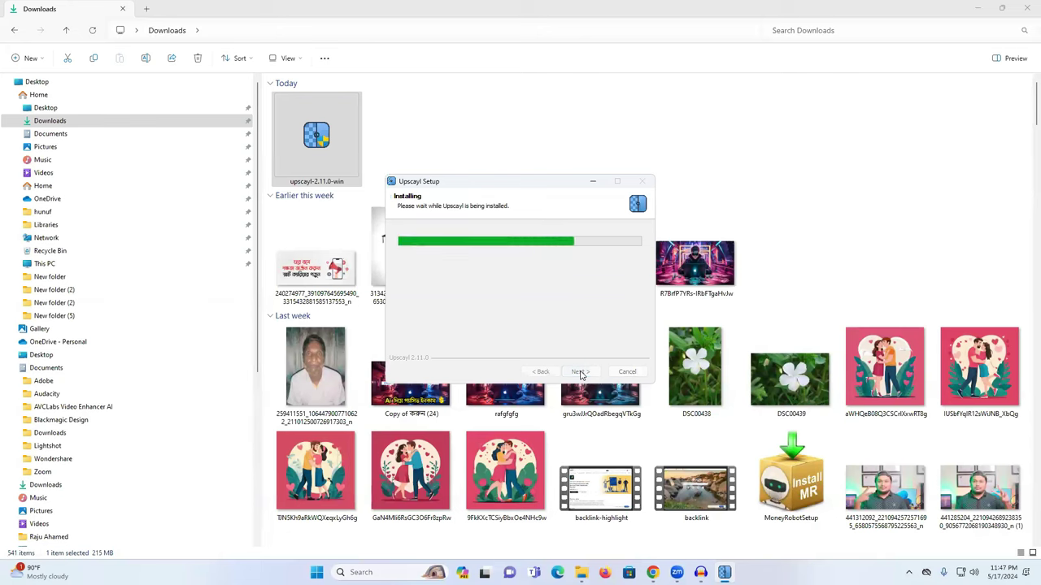
{"action": "left_click", "coordinate": [581, 373]}
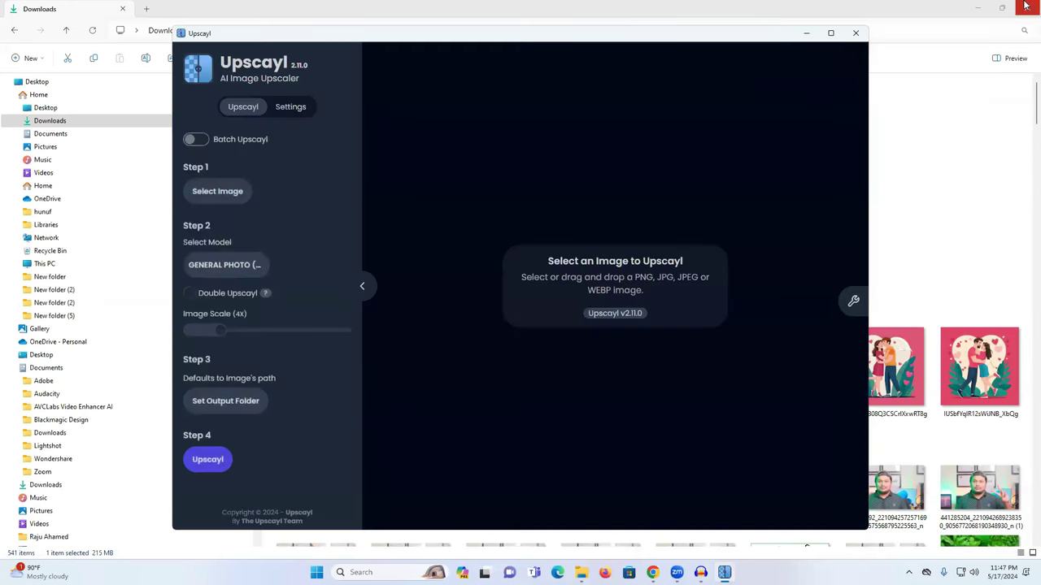
{"action": "left_click", "coordinate": [979, 7]}
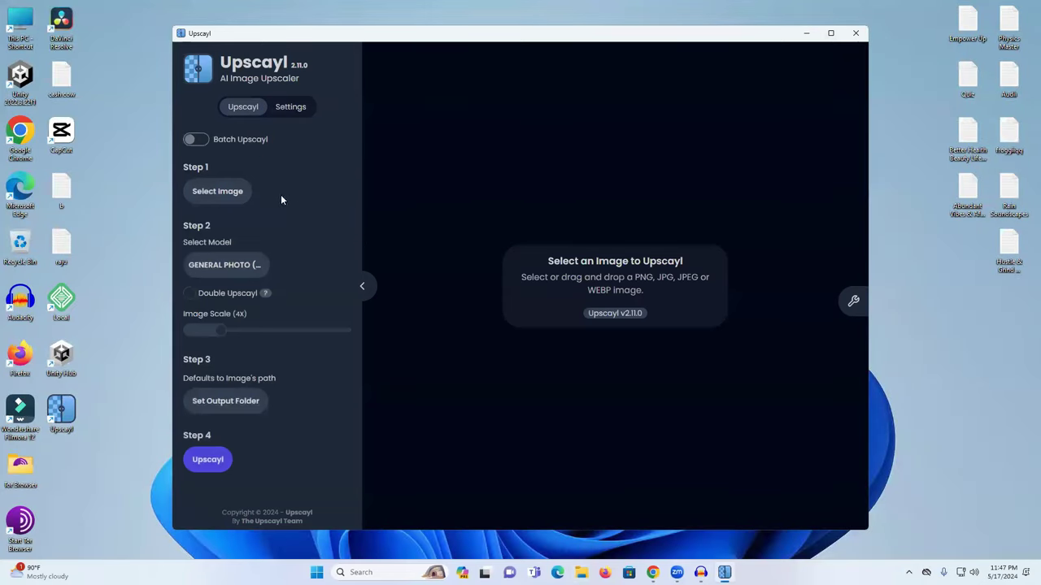
Step: Try Batch Upscayl mode and its folder selection without choosing a folder, and switch back to single-image mode
{"action": "left_click", "coordinate": [284, 109]}
{"action": "left_click", "coordinate": [242, 107]}
{"action": "left_click", "coordinate": [199, 140]}
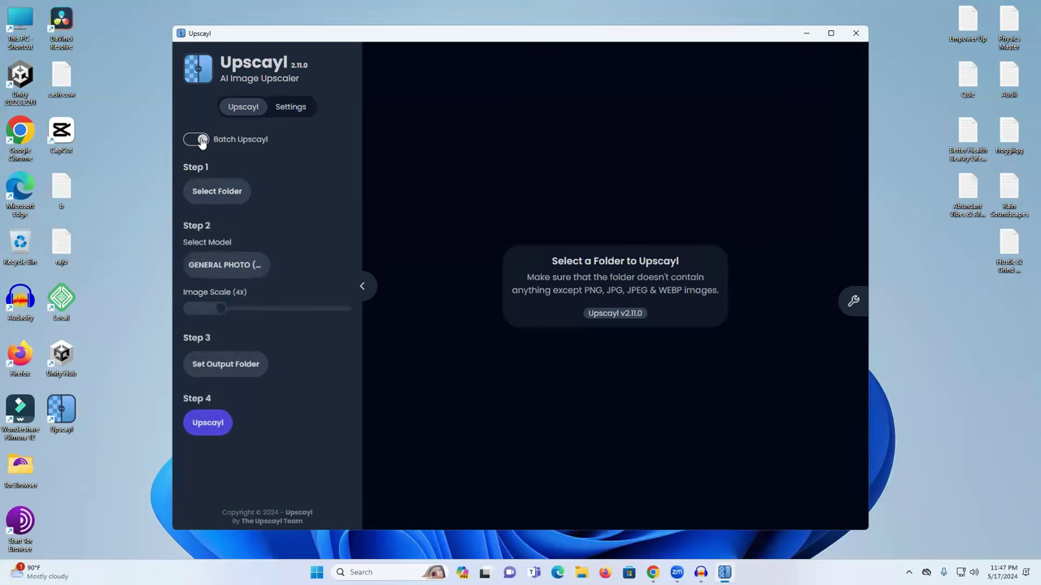
{"action": "left_click", "coordinate": [232, 196]}
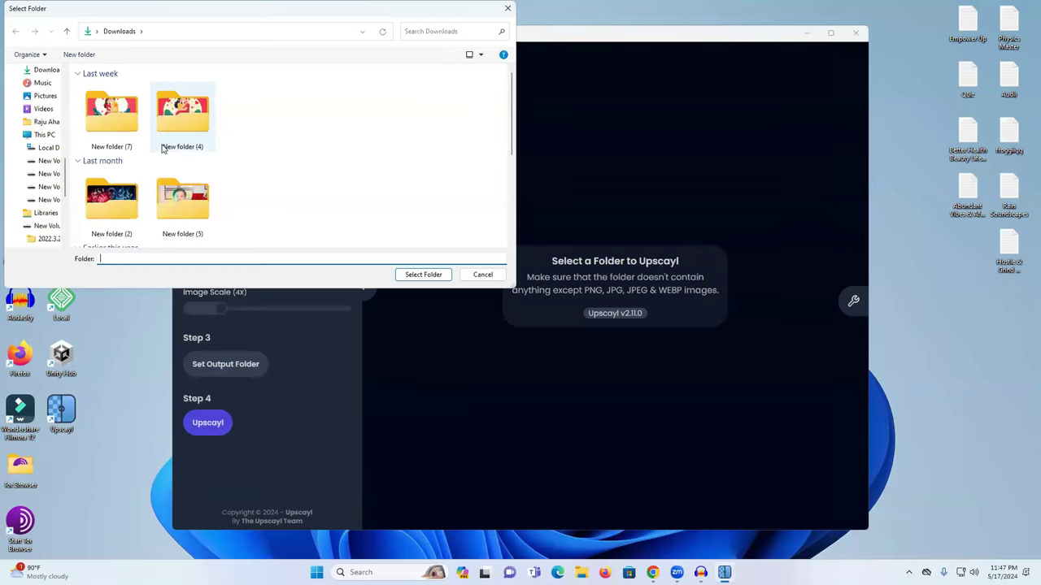
{"action": "scroll", "coordinate": [167, 193], "scroll_direction": "down", "scroll_amount": 3}
{"action": "left_click", "coordinate": [507, 8]}
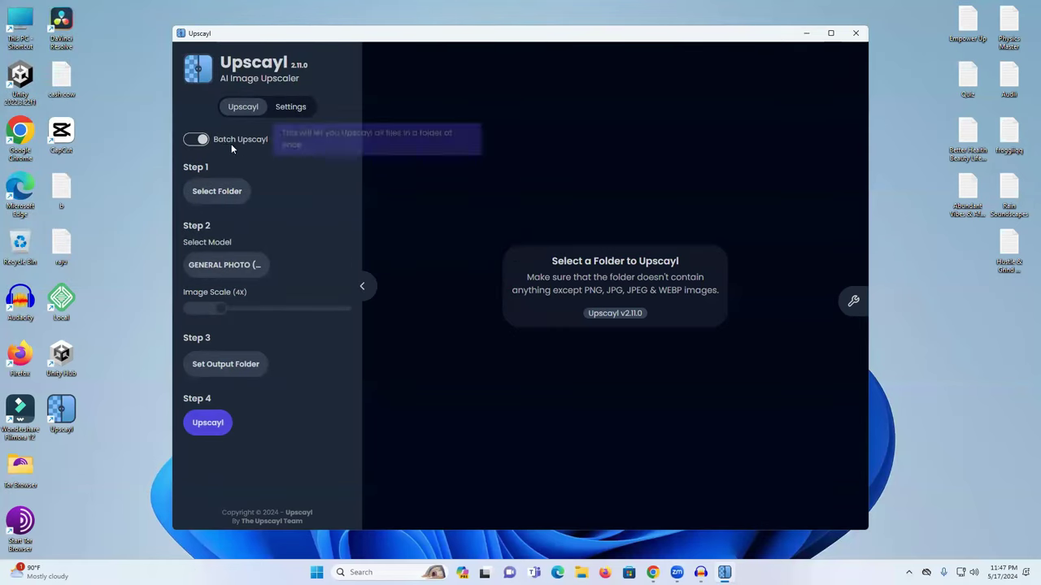
{"action": "left_click", "coordinate": [197, 139]}
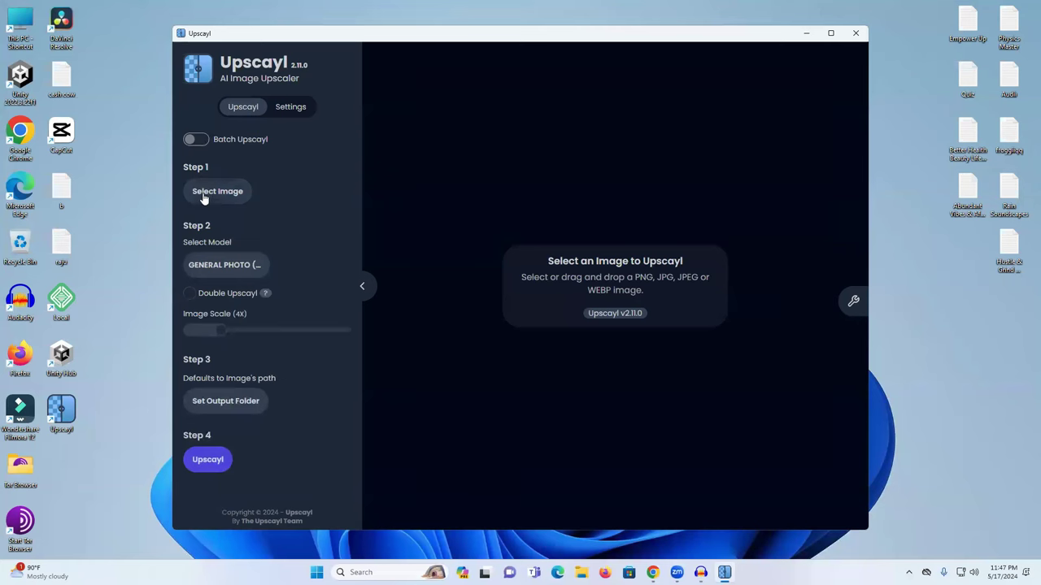
{"action": "left_click", "coordinate": [198, 140]}
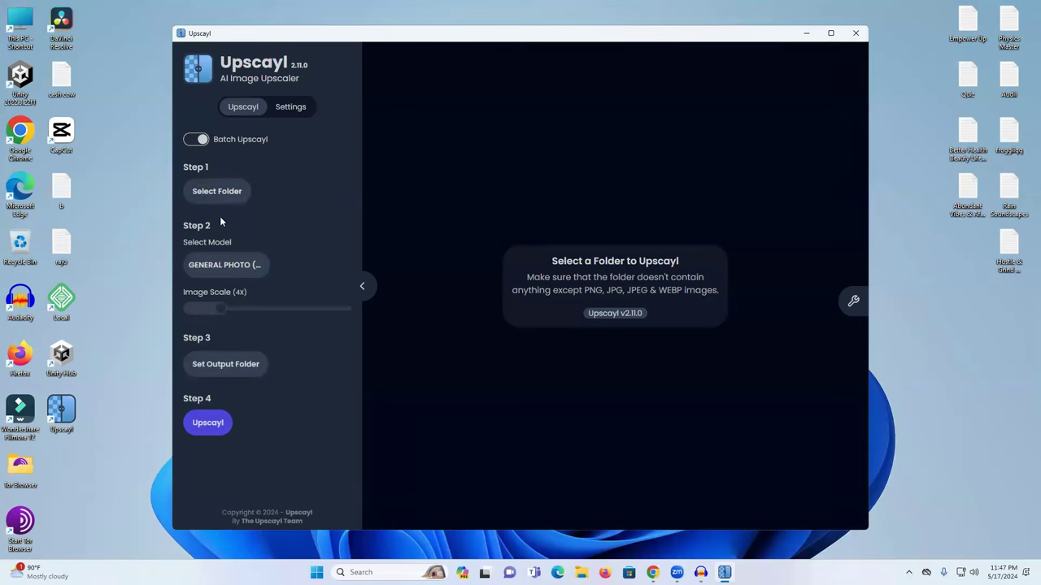
{"action": "left_click", "coordinate": [196, 146]}
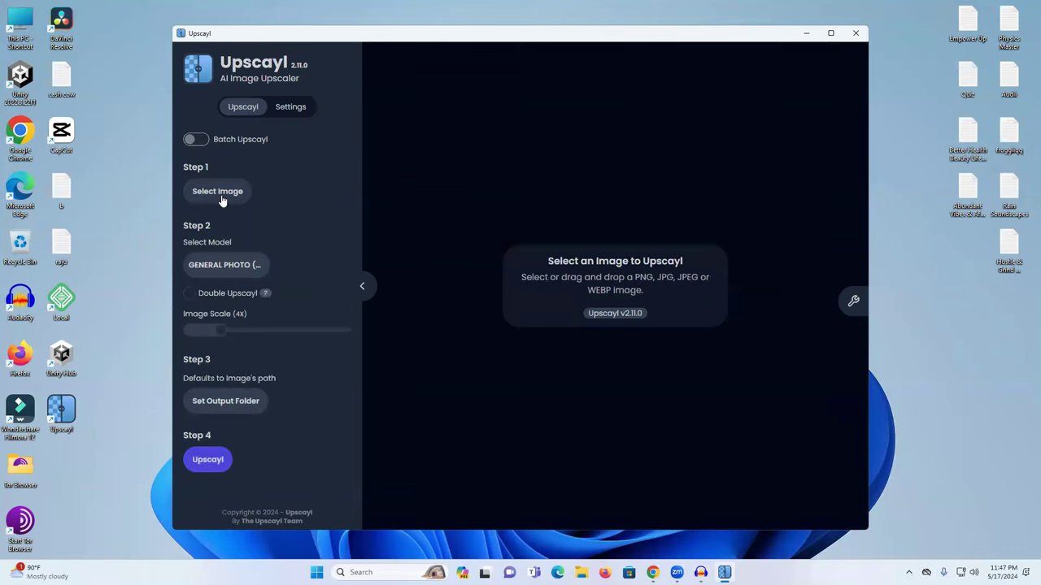
Step: Switch to File Explorer and open New Volume (G:) from This PC
{"action": "double_click", "coordinate": [21, 30]}
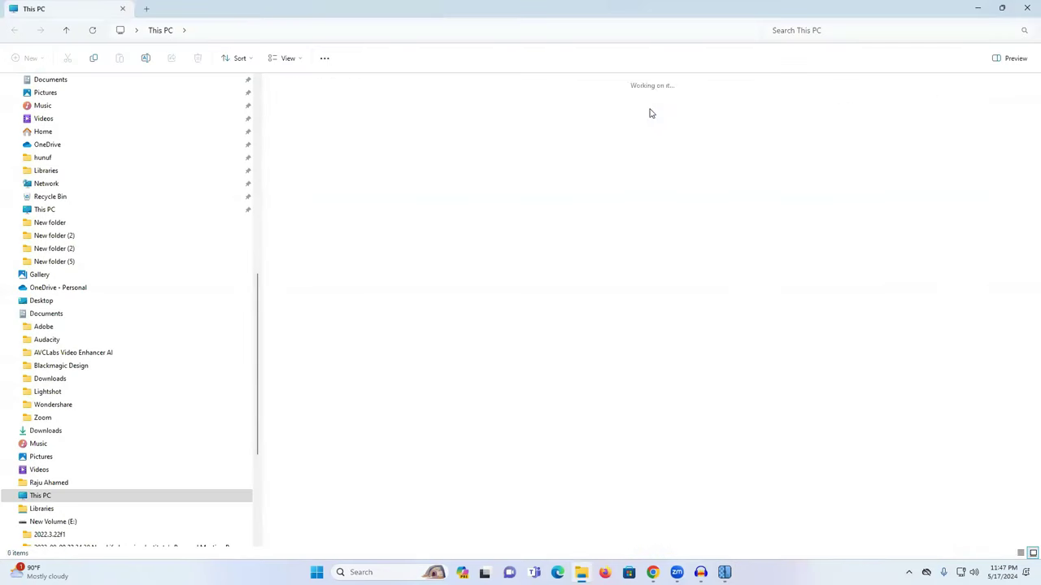
{"action": "double_click", "coordinate": [651, 113]}
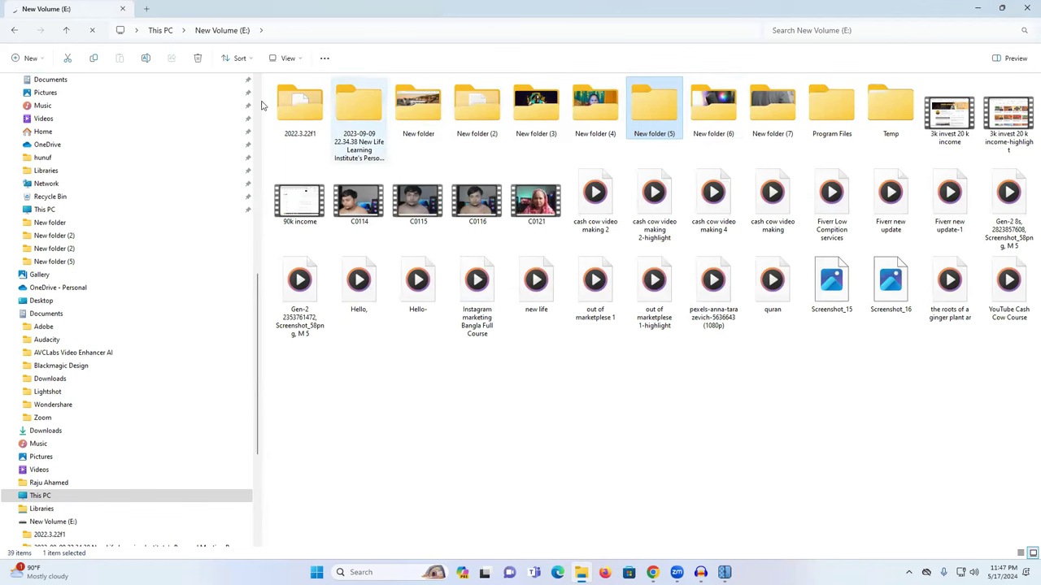
{"action": "left_click", "coordinate": [67, 32]}
{"action": "double_click", "coordinate": [727, 119]}
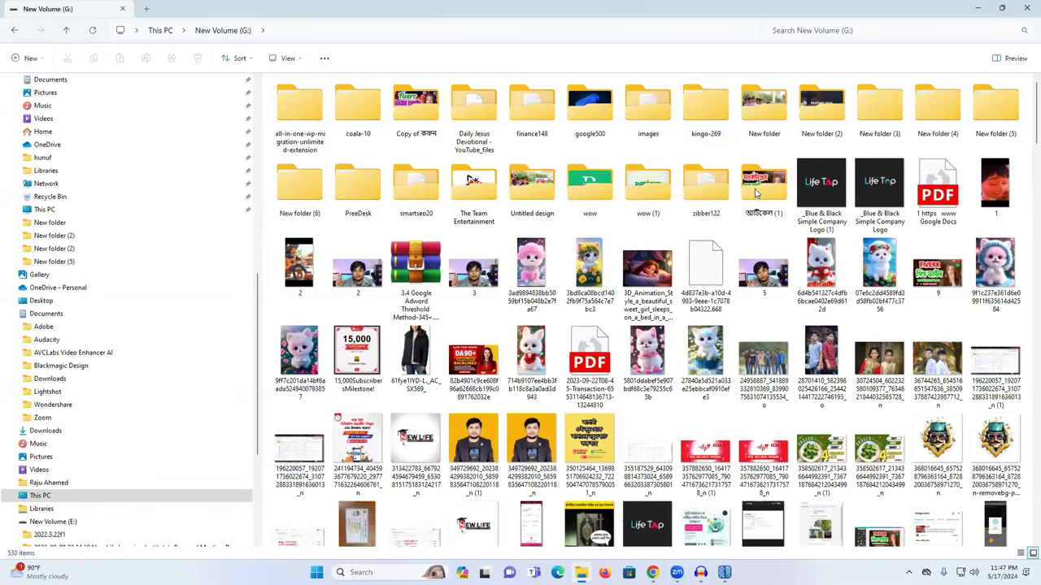
Step: Look through the files on New Volume (G:) for a suitable image and open New folder (6)
{"action": "scroll", "coordinate": [768, 307], "scroll_direction": "down", "scroll_amount": 2}
{"action": "scroll", "coordinate": [768, 308], "scroll_direction": "down", "scroll_amount": 15}
{"action": "scroll", "coordinate": [770, 313], "scroll_direction": "down", "scroll_amount": 10}
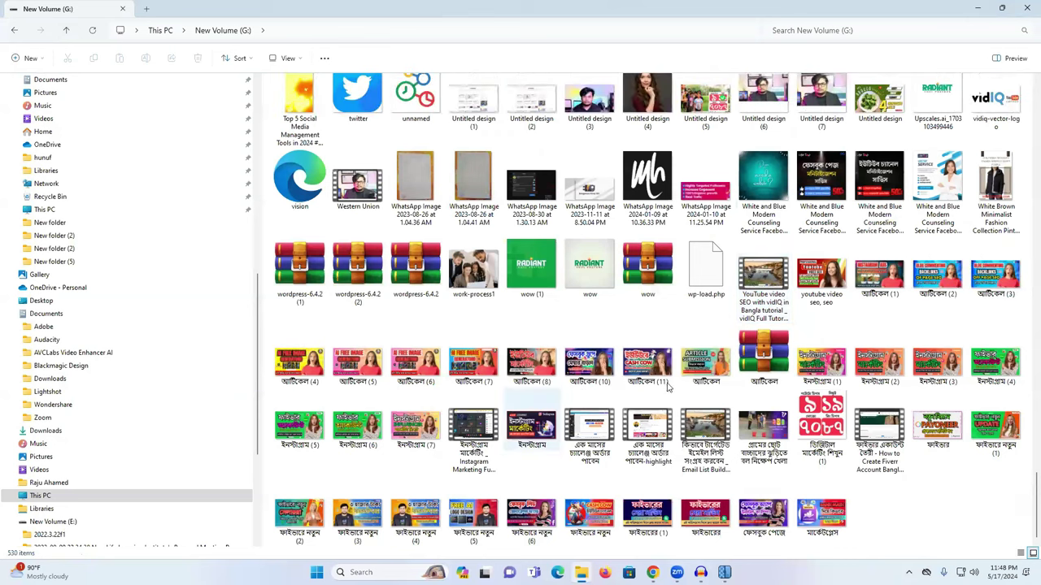
{"action": "scroll", "coordinate": [667, 387], "scroll_direction": "up", "scroll_amount": 2}
{"action": "scroll", "coordinate": [668, 382], "scroll_direction": "up", "scroll_amount": 15}
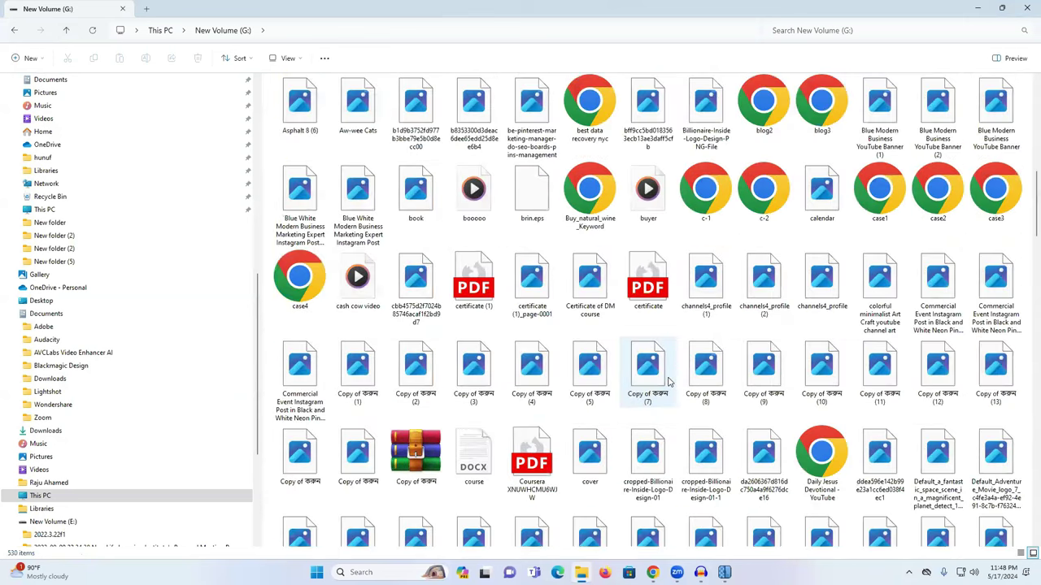
{"action": "scroll", "coordinate": [681, 346], "scroll_direction": "up", "scroll_amount": 5}
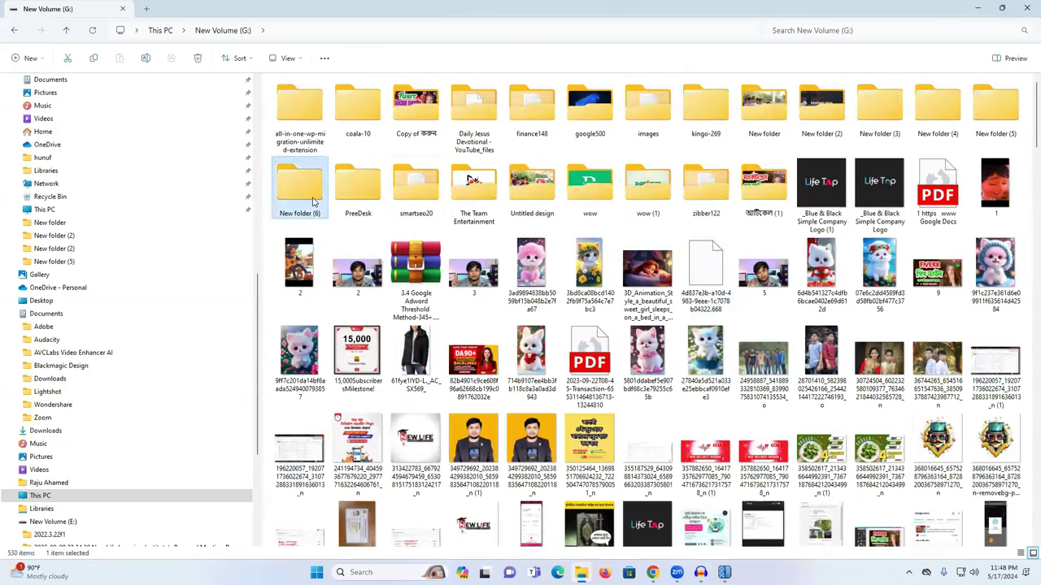
{"action": "double_click", "coordinate": [313, 202]}
{"action": "double_click", "coordinate": [322, 96]}
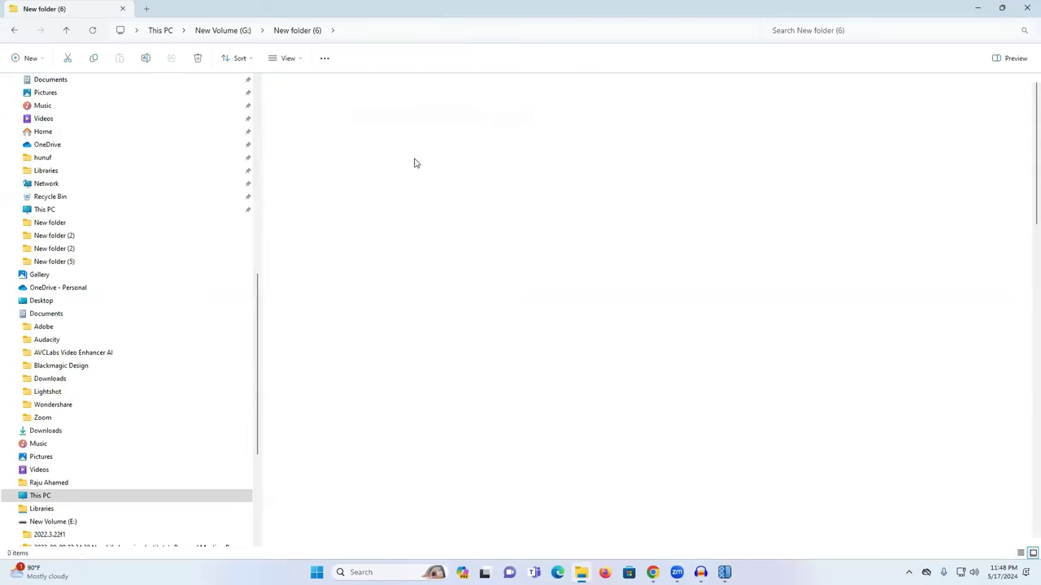
Step: Copy the first three images from New folder inside New folder (6) into a new folder on the desktop
{"action": "left_click_drag", "start_coordinate": [273, 101], "coordinate": [421, 98]}
{"action": "right_click", "coordinate": [417, 90]}
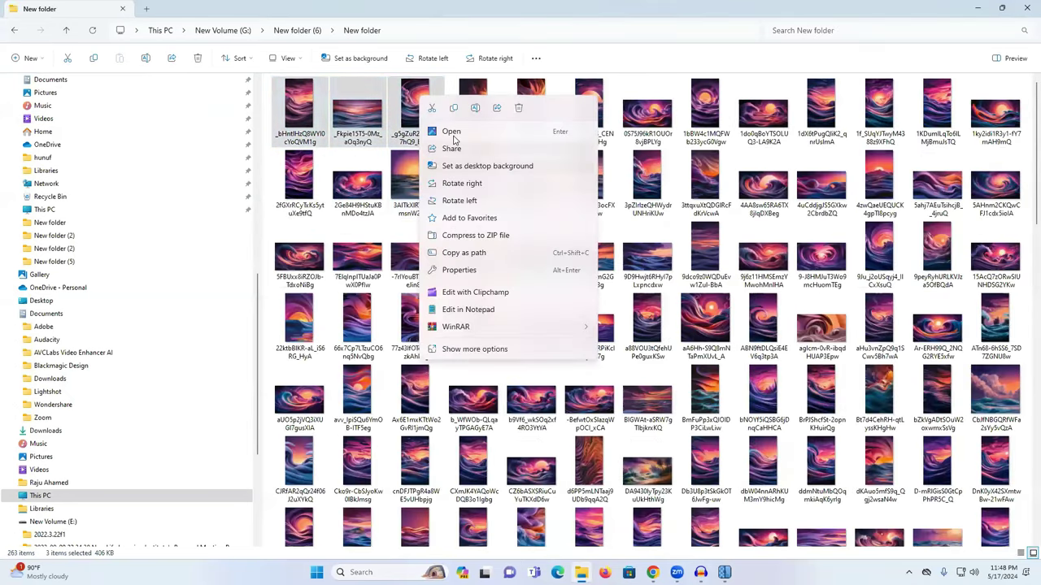
{"action": "key", "text": "Escape"}
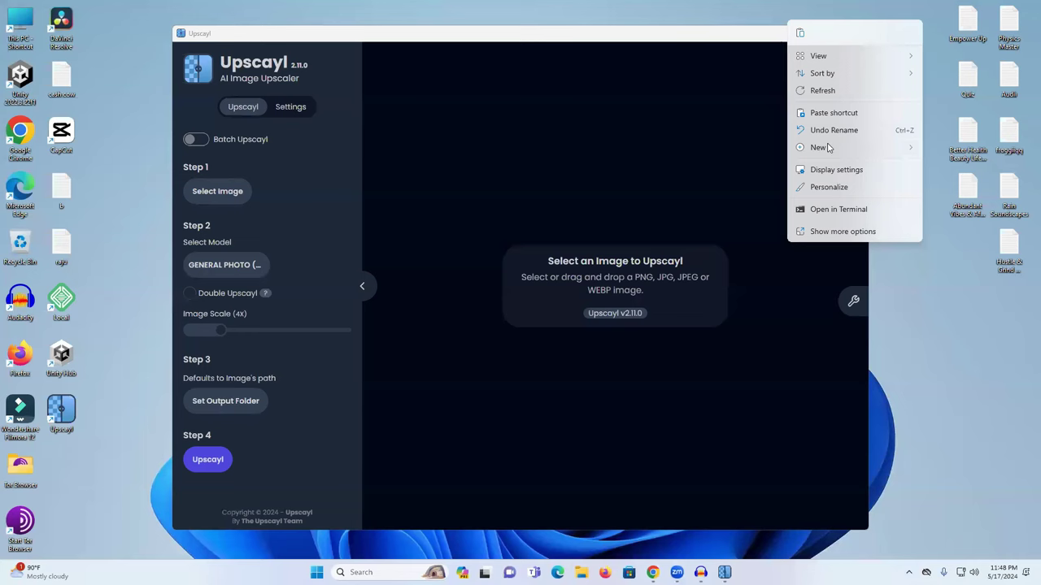
{"action": "mouse_move", "coordinate": [828, 147]}
{"action": "left_click", "coordinate": [947, 71]}
{"action": "double_click", "coordinate": [926, 24]}
{"action": "key", "text": "ctrl+v"}
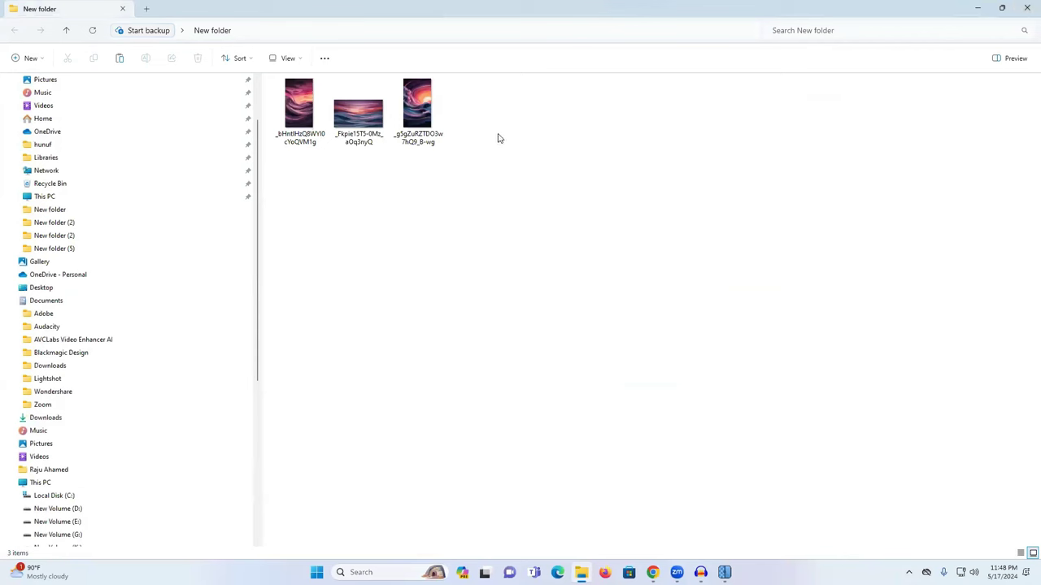
Step: Rename the three copied images together with the base name 1 and close the folder window
{"action": "left_click_drag", "start_coordinate": [499, 139], "coordinate": [273, 107]}
{"action": "right_click", "coordinate": [311, 116]}
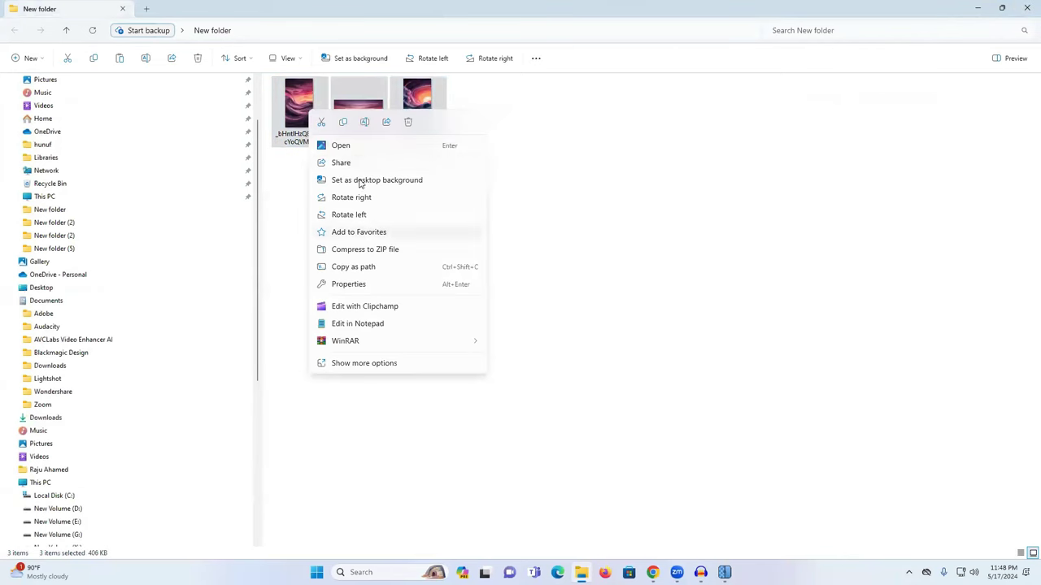
{"action": "left_click", "coordinate": [365, 123]}
{"action": "type", "text": "1"}
{"action": "left_click", "coordinate": [420, 242]}
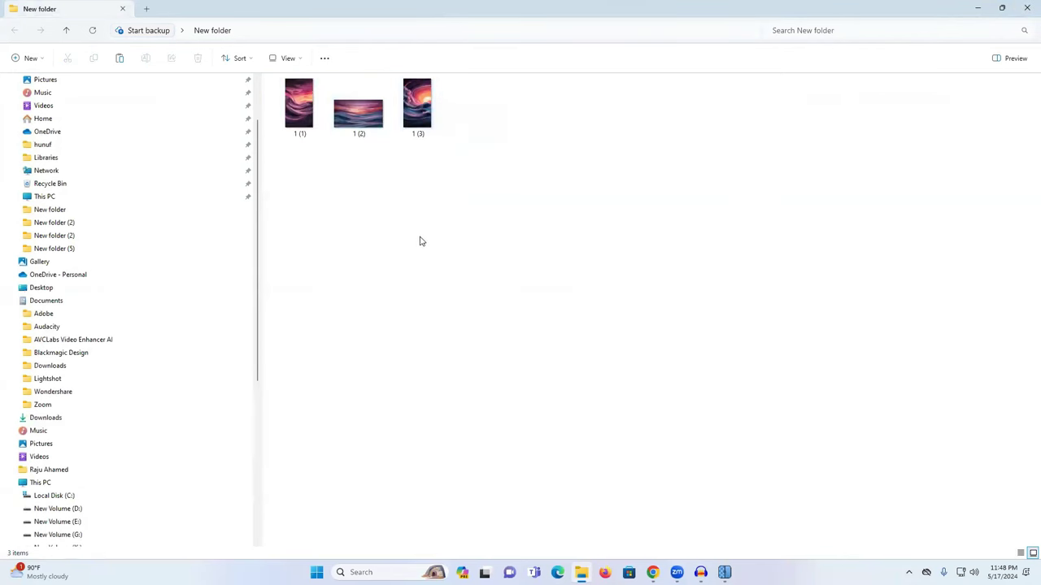
{"action": "left_click", "coordinate": [1027, 6]}
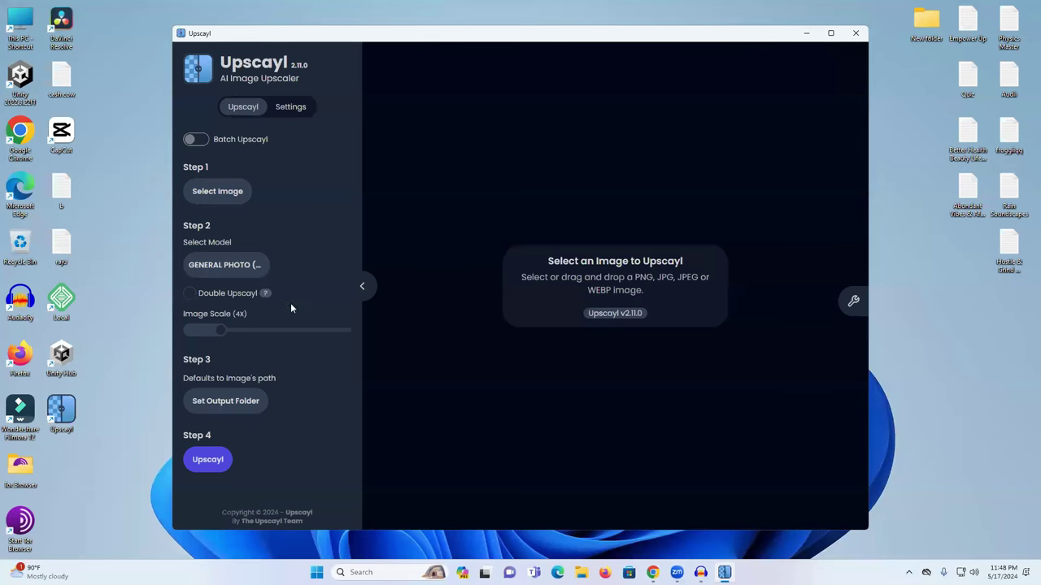
{"action": "left_click", "coordinate": [213, 198]}
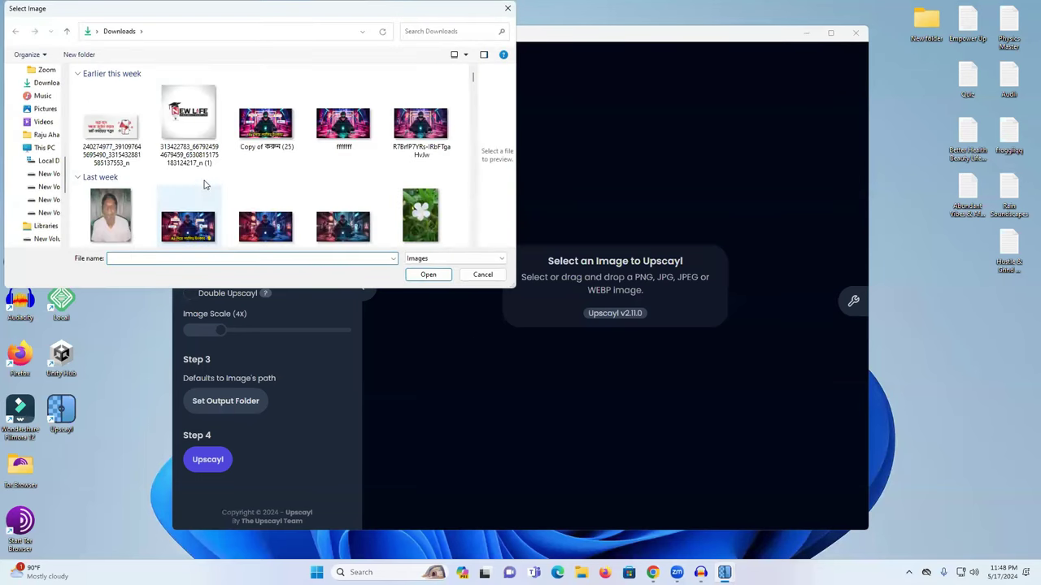
{"action": "scroll", "coordinate": [42, 98], "scroll_direction": "up", "scroll_amount": 5}
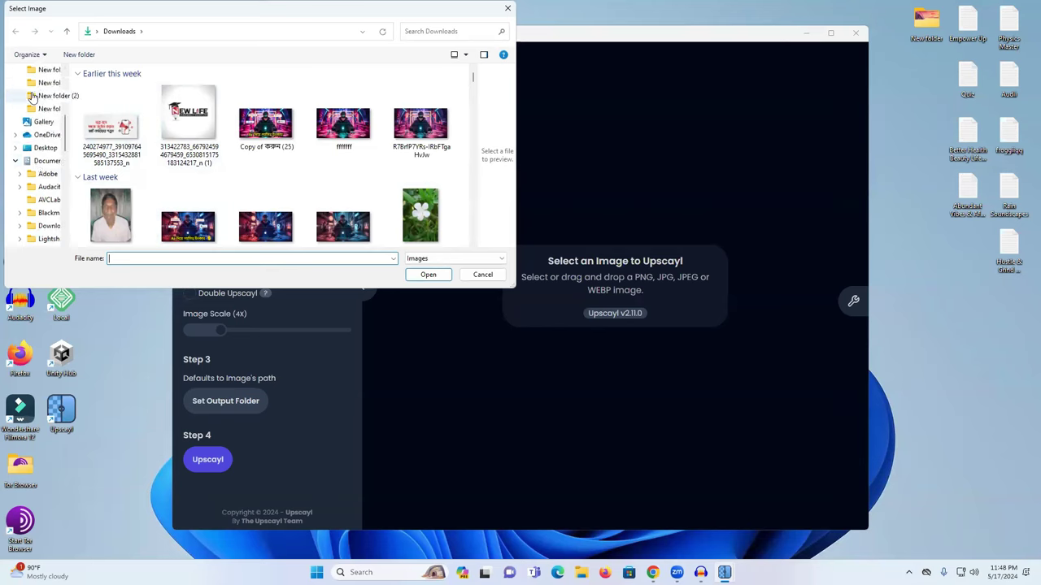
{"action": "key", "text": "Escape"}
Step: Move the desktop's New folder with the three images into the Downloads folder
{"action": "right_click", "coordinate": [927, 24]}
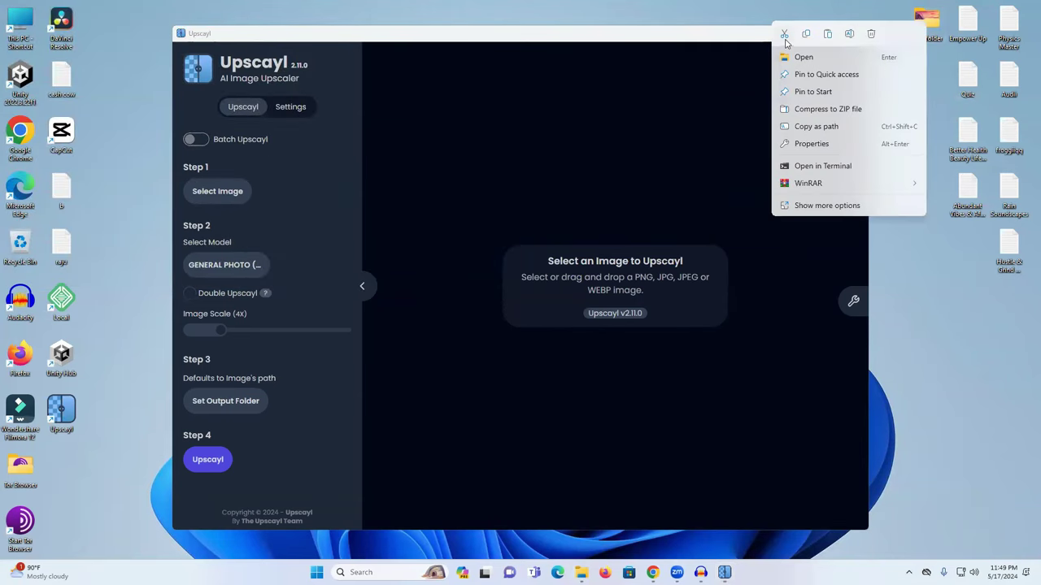
{"action": "key", "text": "Escape"}
{"action": "double_click", "coordinate": [22, 24]}
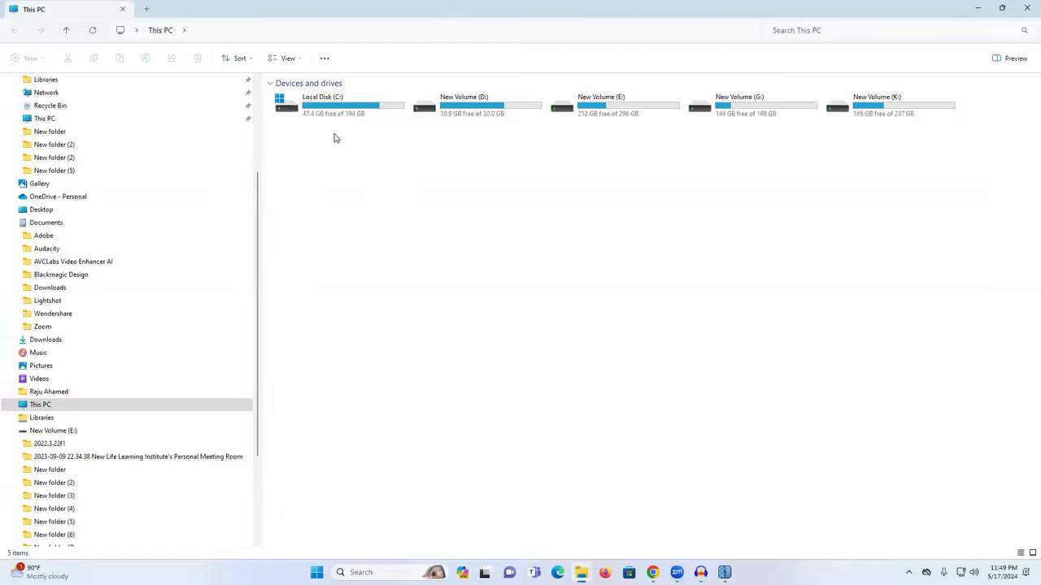
{"action": "left_click", "coordinate": [54, 339]}
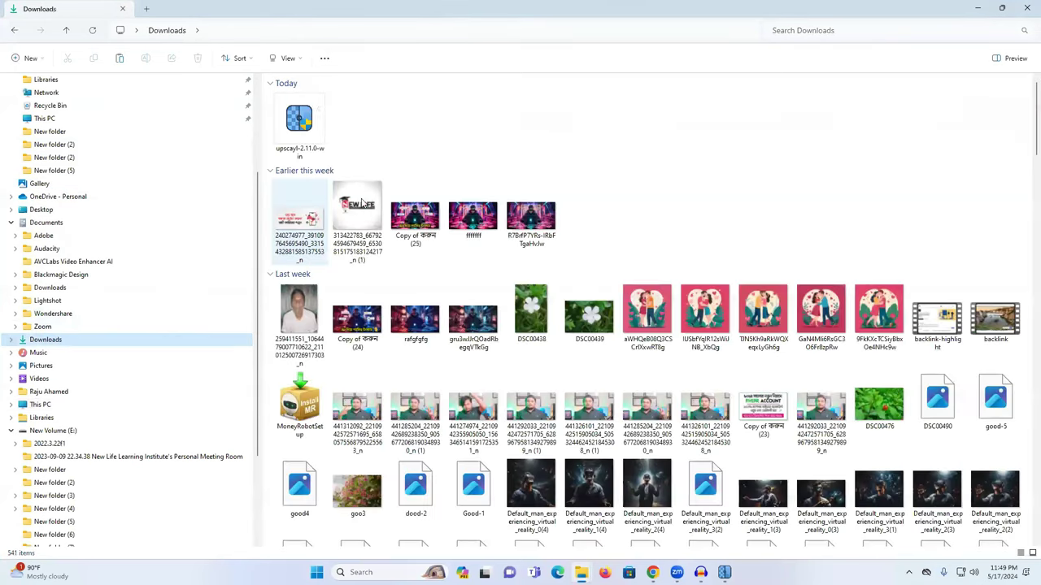
{"action": "key", "text": "ctrl+shift+n"}
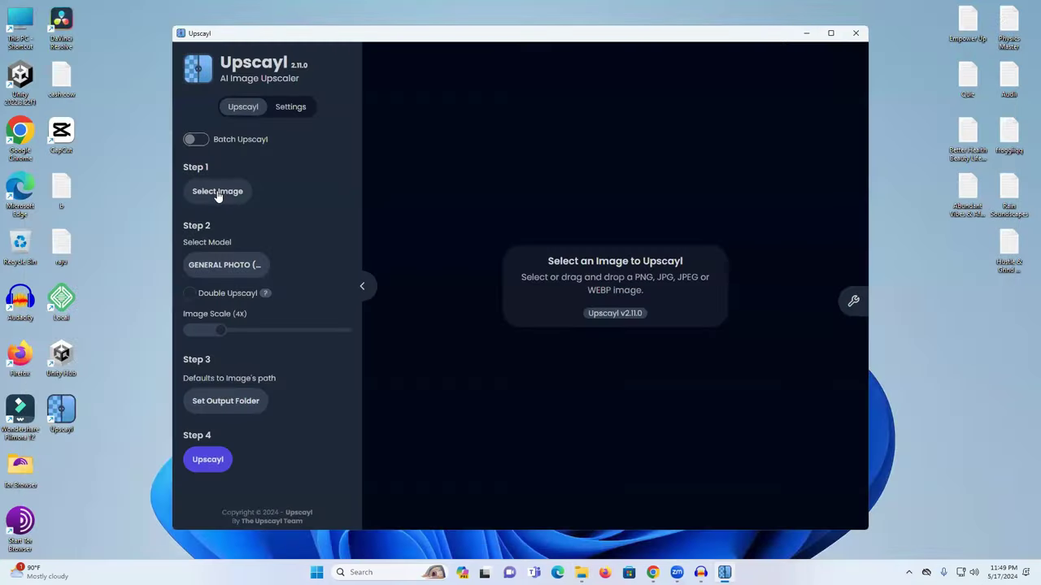
Step: Load the image 1 (1) from Downloads > New folder into Upscayl
{"action": "left_click", "coordinate": [217, 192]}
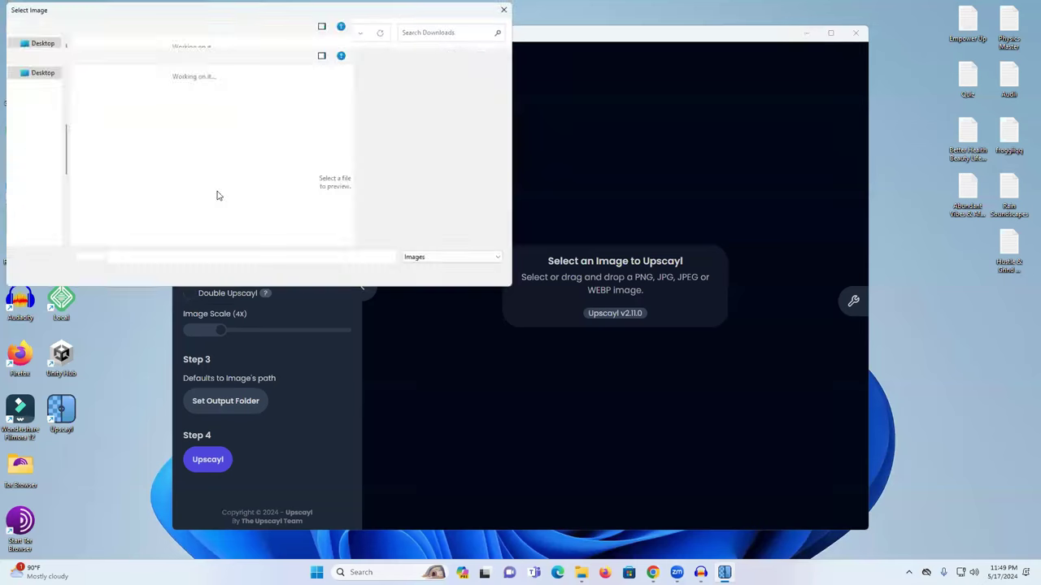
{"action": "double_click", "coordinate": [115, 149]}
{"action": "left_click", "coordinate": [108, 128]}
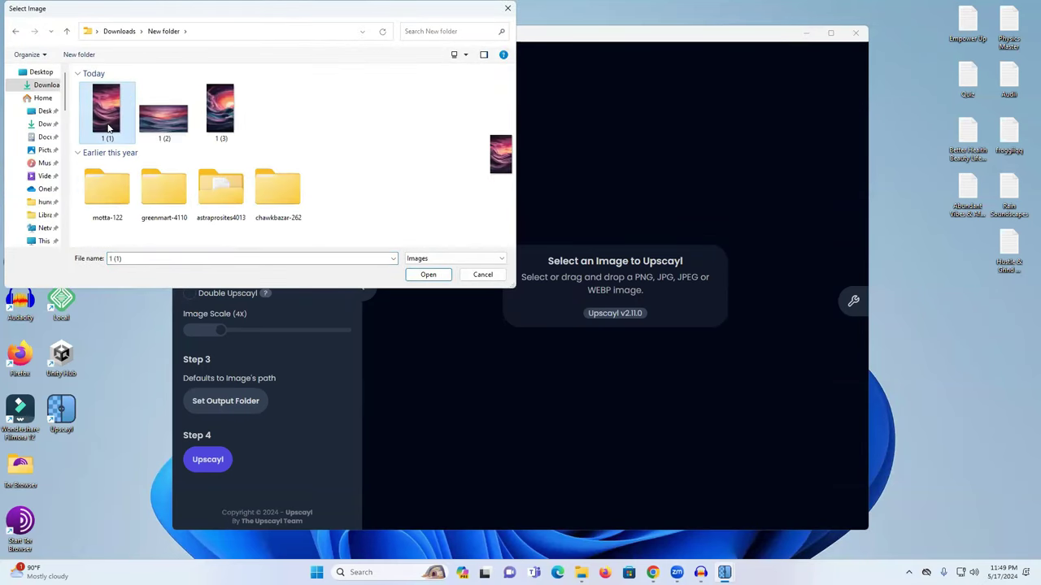
{"action": "left_click", "coordinate": [426, 275]}
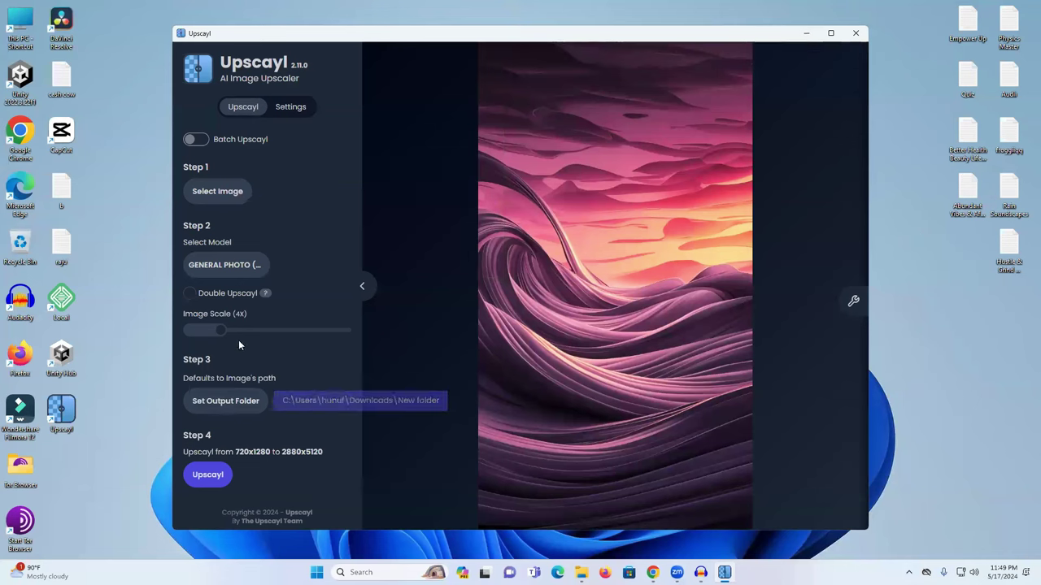
Step: Upscale the loaded image at 4X with the General Photo model and compare the result with the original
{"action": "mouse_move", "coordinate": [223, 332]}
{"action": "left_mouse_down"}
{"action": "mouse_move", "coordinate": [342, 336]}
{"action": "mouse_move", "coordinate": [222, 336]}
{"action": "left_mouse_up"}
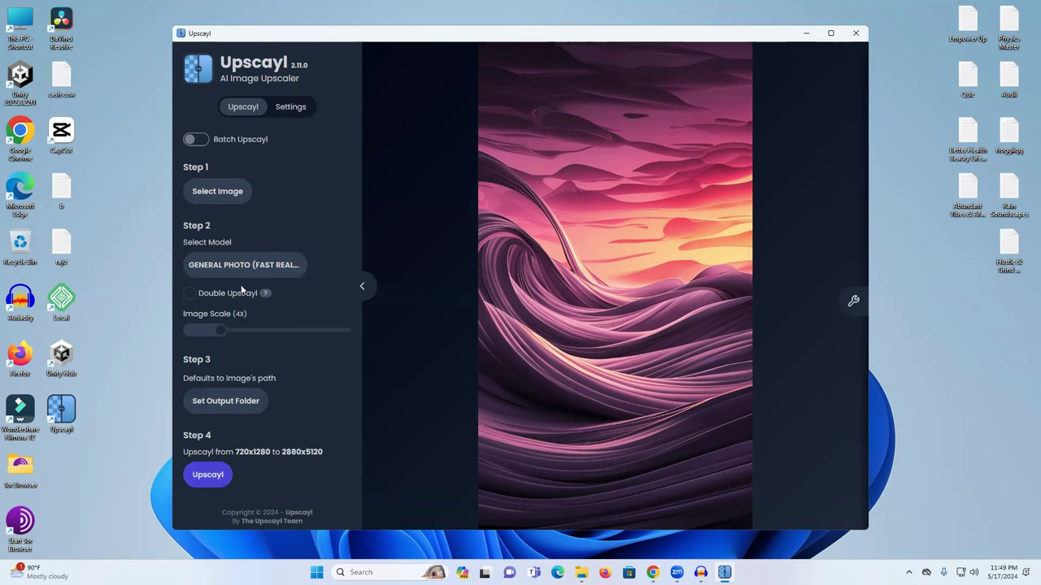
{"action": "left_click", "coordinate": [210, 480]}
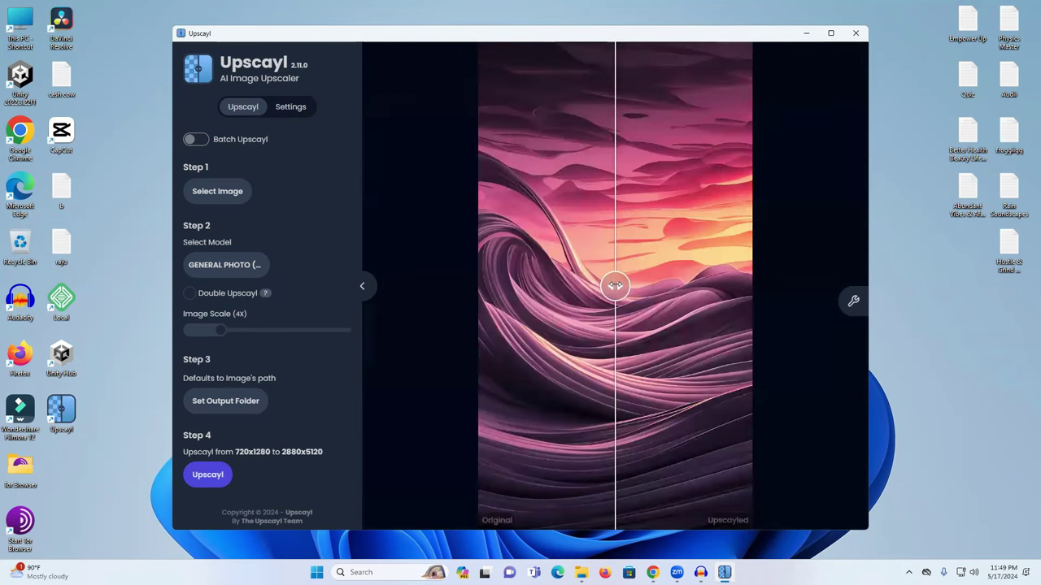
{"action": "left_click_drag", "start_coordinate": [616, 285], "coordinate": [827, 289]}
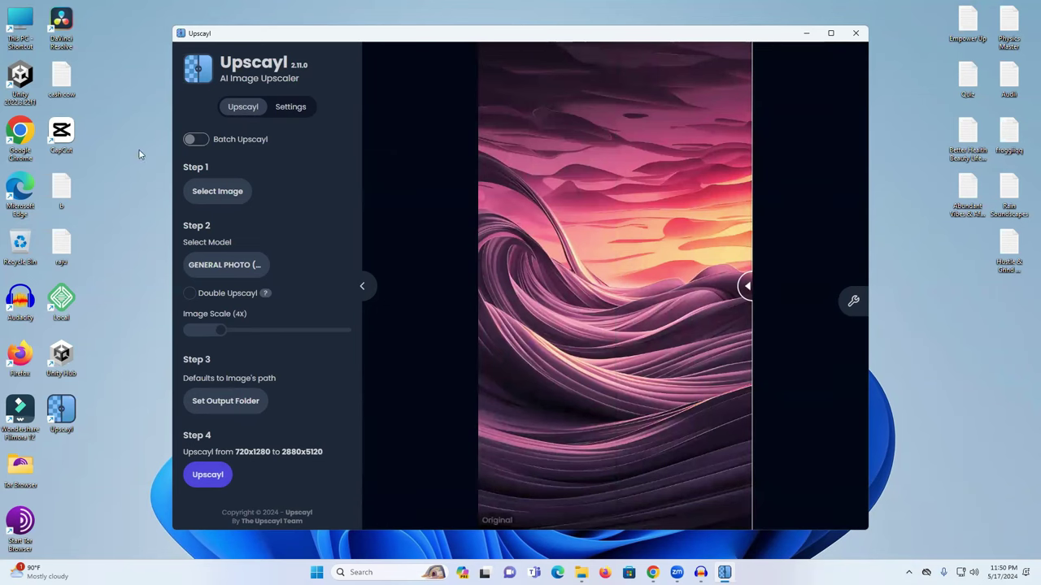
Step: Switch to File Explorer, open New folder in Downloads and enlarge its file thumbnails
{"action": "double_click", "coordinate": [20, 20]}
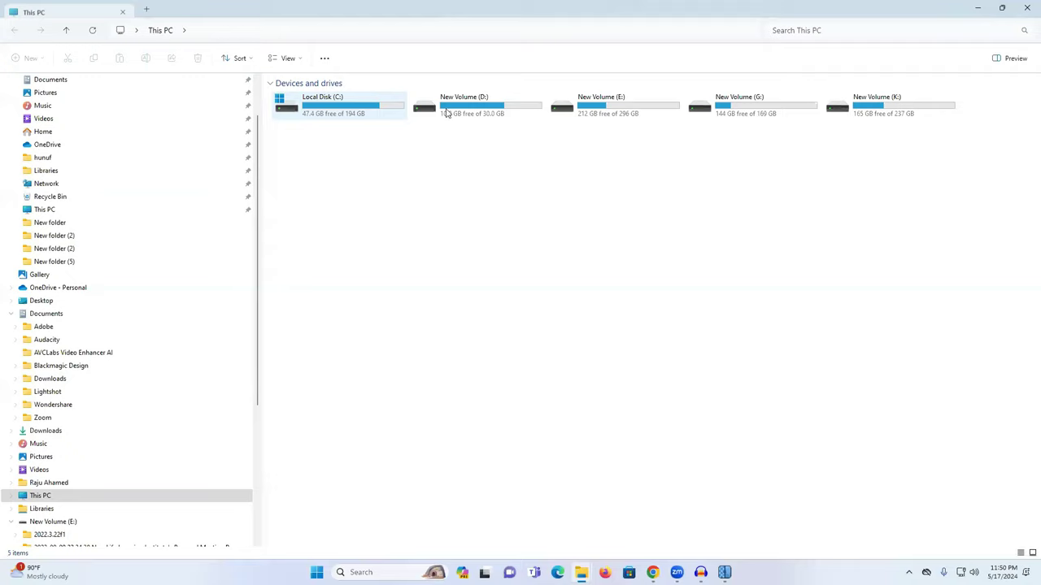
{"action": "scroll", "coordinate": [35, 298], "scroll_direction": "up", "scroll_amount": 1}
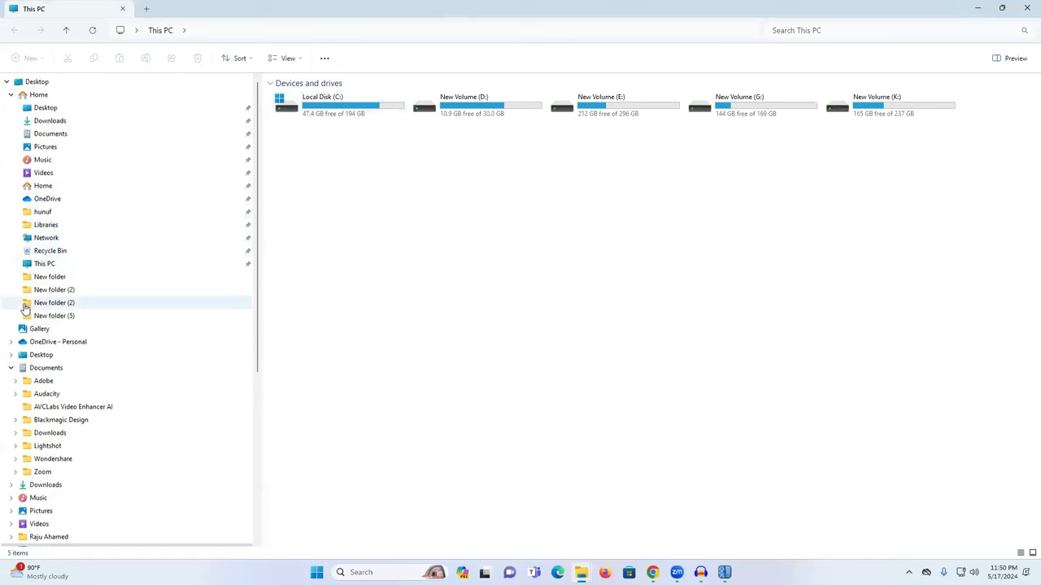
{"action": "left_click", "coordinate": [44, 485]}
{"action": "double_click", "coordinate": [358, 132]}
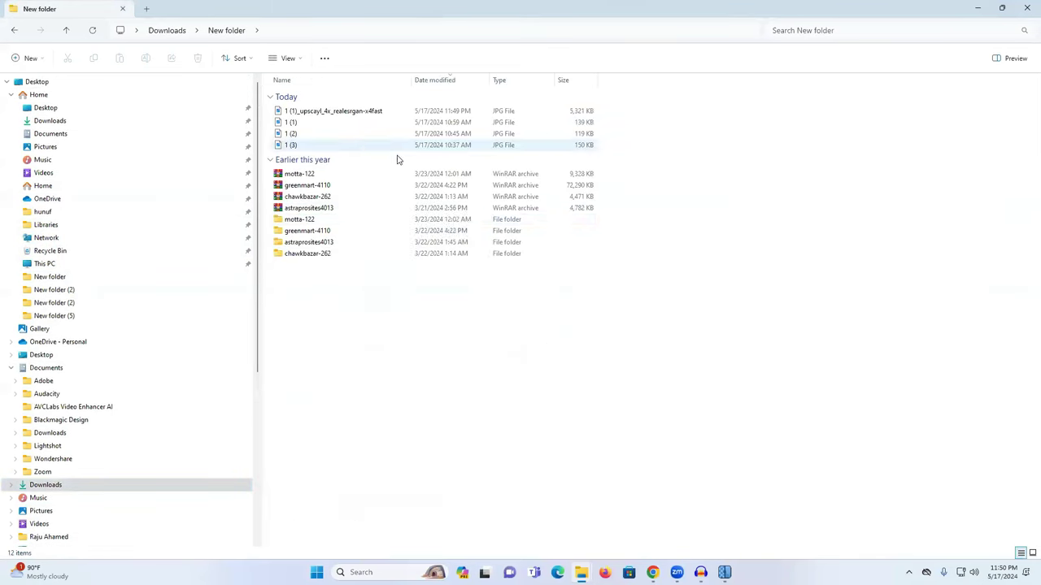
{"action": "scroll", "coordinate": [434, 350], "scroll_direction": "up", "scroll_amount": 4}
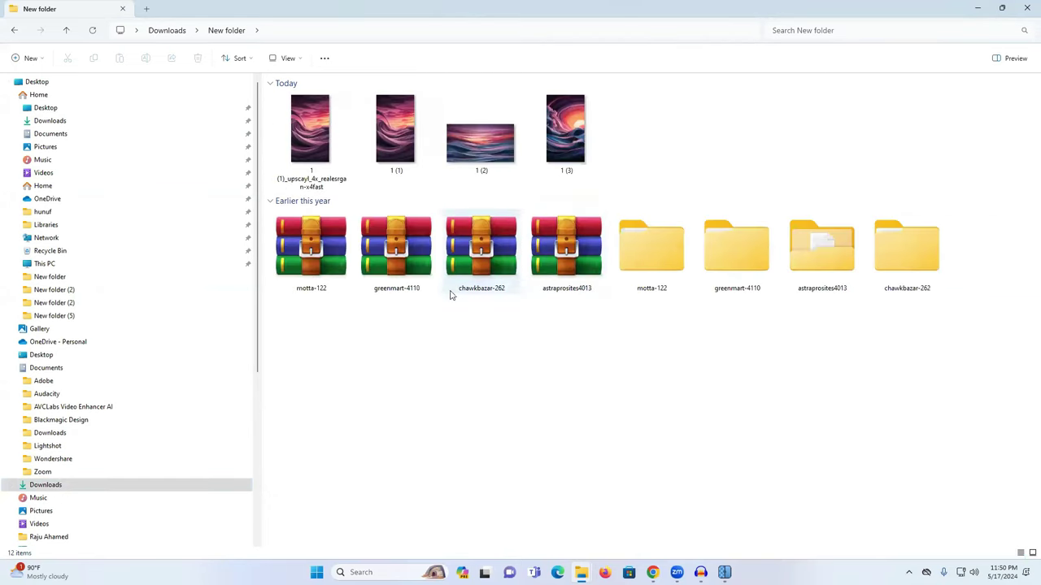
{"action": "scroll", "coordinate": [430, 401], "scroll_direction": "up", "scroll_amount": 1}
Step: Check the file size of the original image 1 (1) in its properties
{"action": "right_click", "coordinate": [401, 148]}
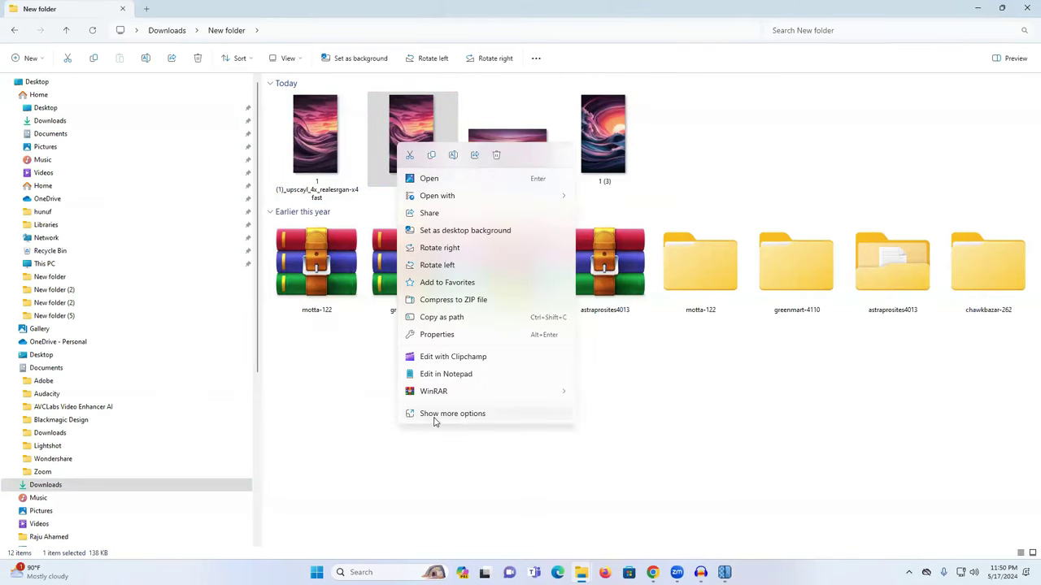
{"action": "left_click", "coordinate": [435, 415]}
{"action": "left_click", "coordinate": [435, 428]}
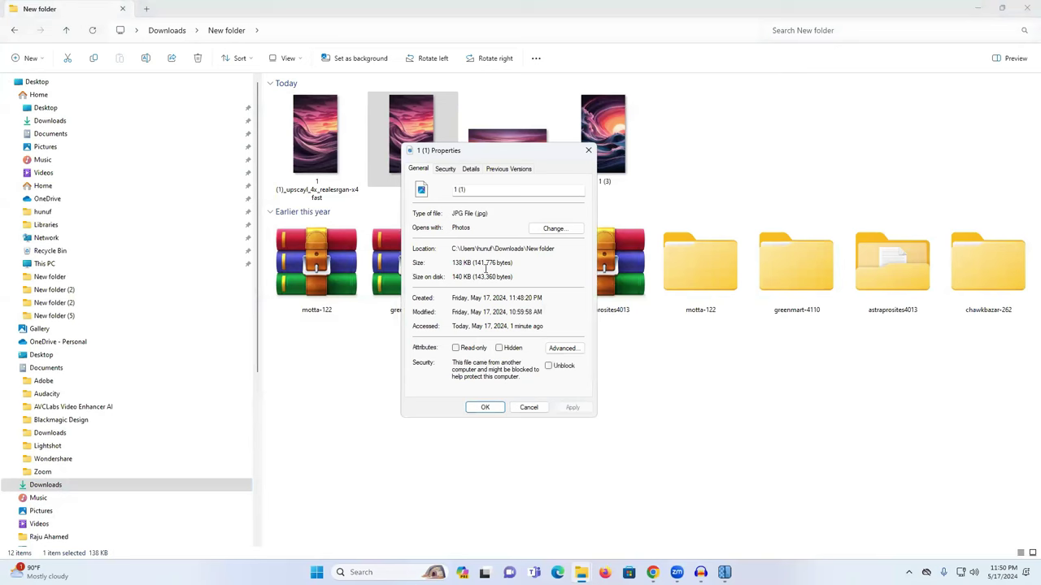
{"action": "left_click", "coordinate": [588, 151]}
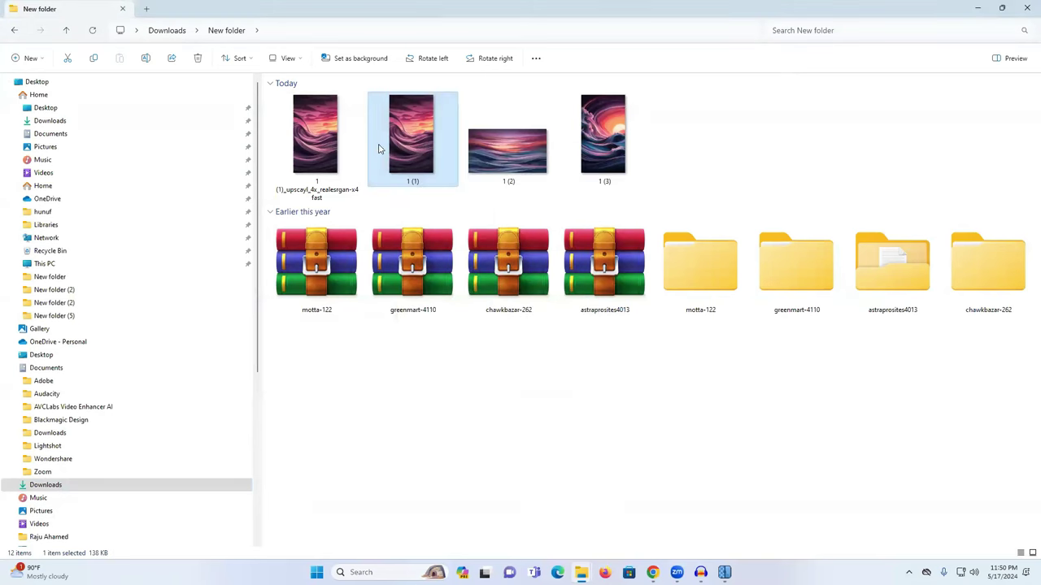
Step: Check the file size of the upscaled copy of 1 (1) in its properties and close the folder window
{"action": "right_click", "coordinate": [324, 147]}
{"action": "left_click", "coordinate": [376, 412]}
{"action": "left_click", "coordinate": [393, 427]}
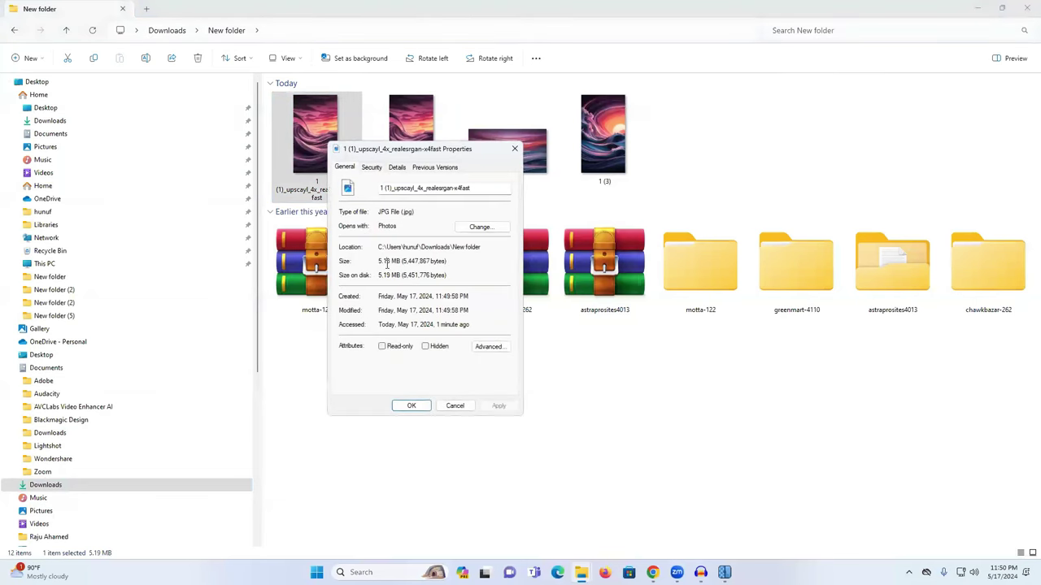
{"action": "left_click", "coordinate": [515, 149]}
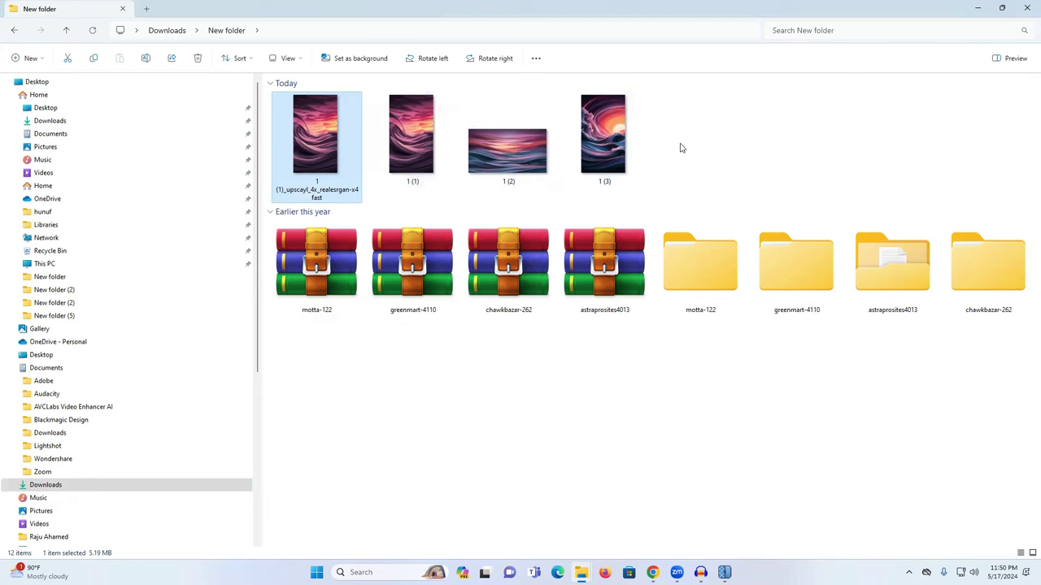
{"action": "left_click_drag", "start_coordinate": [680, 149], "coordinate": [381, 148]}
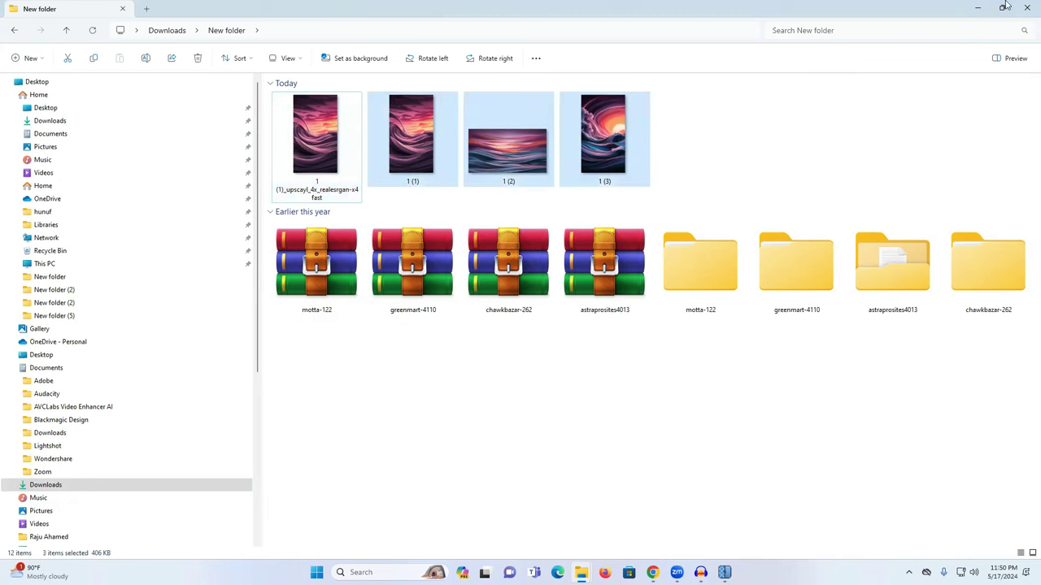
{"action": "left_click", "coordinate": [1026, 7]}
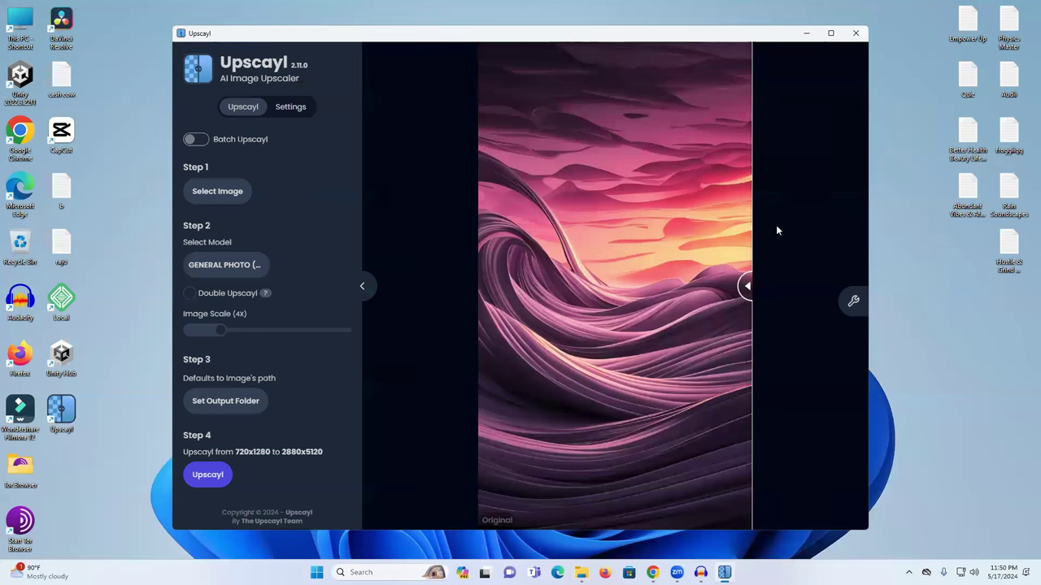
Step: Load the image 1 (2) from Downloads > New folder into Upscayl
{"action": "left_click", "coordinate": [215, 201]}
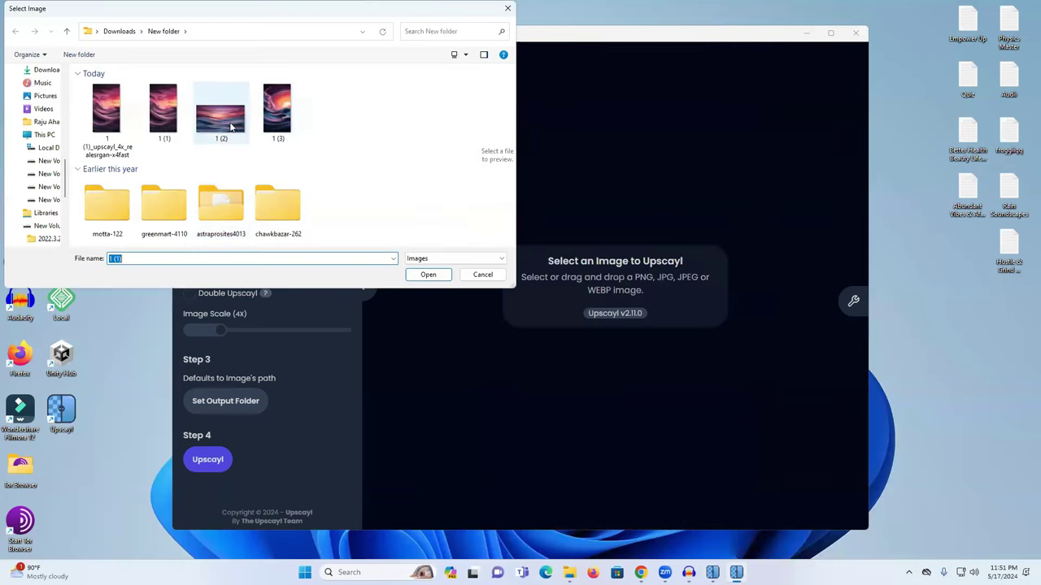
{"action": "left_click", "coordinate": [231, 126]}
{"action": "left_click", "coordinate": [428, 274]}
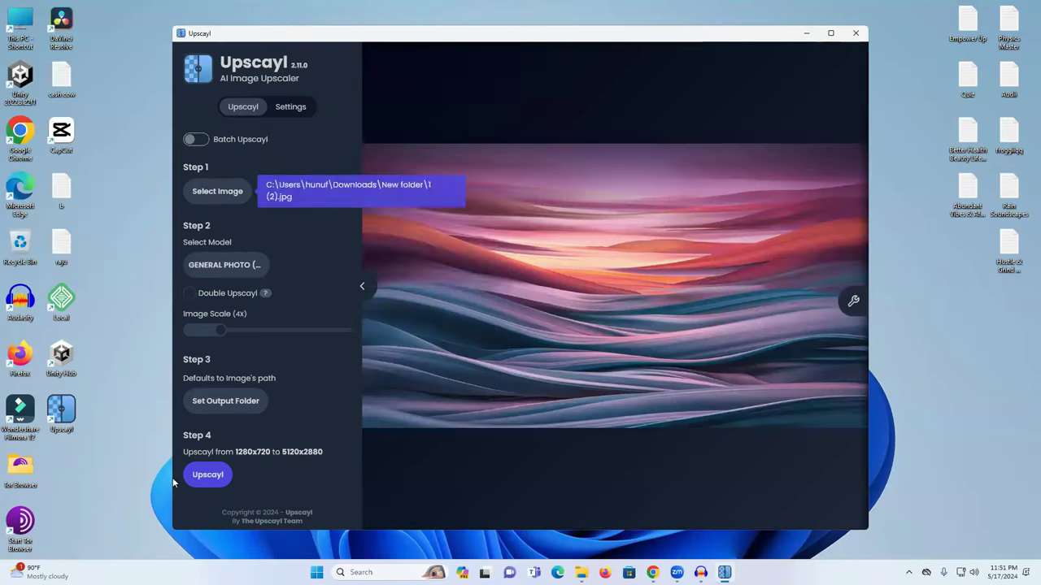
Step: Upscale the landscape image to 5120x2880, compare it with the original and close Upscayl
{"action": "left_click", "coordinate": [199, 476]}
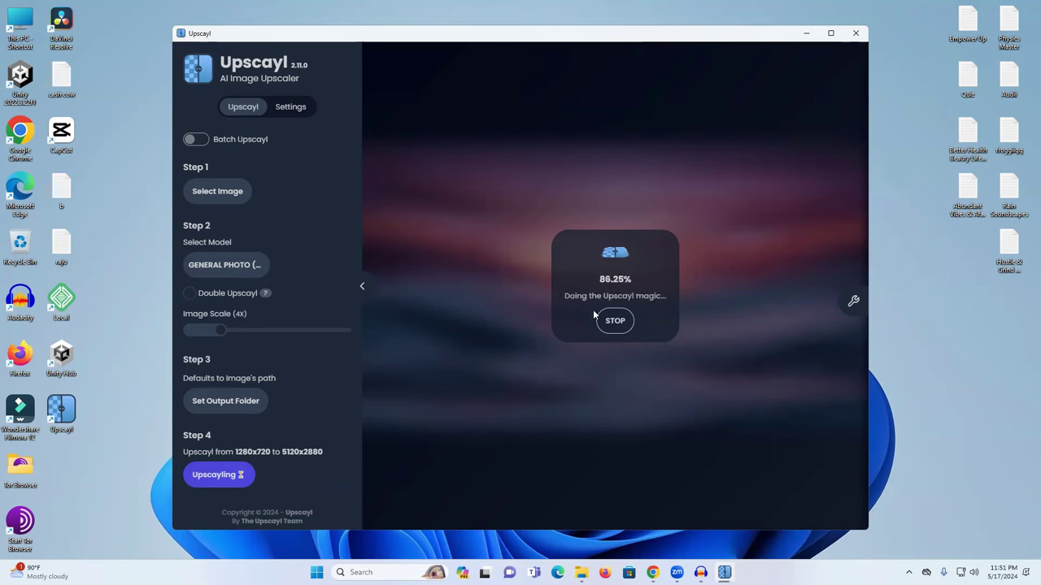
{"action": "left_click_drag", "start_coordinate": [614, 287], "coordinate": [388, 286]}
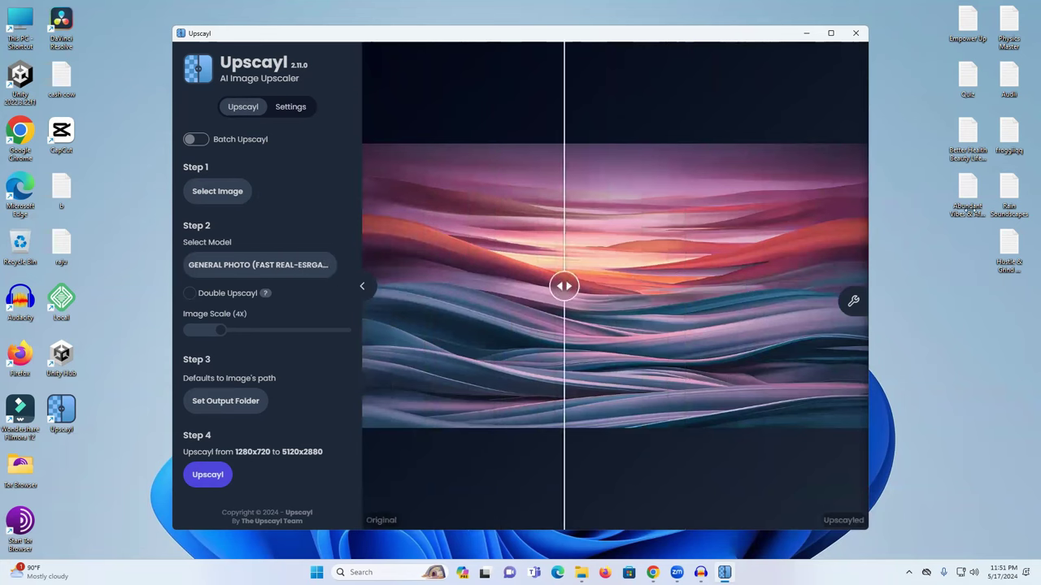
{"action": "left_click", "coordinate": [856, 33]}
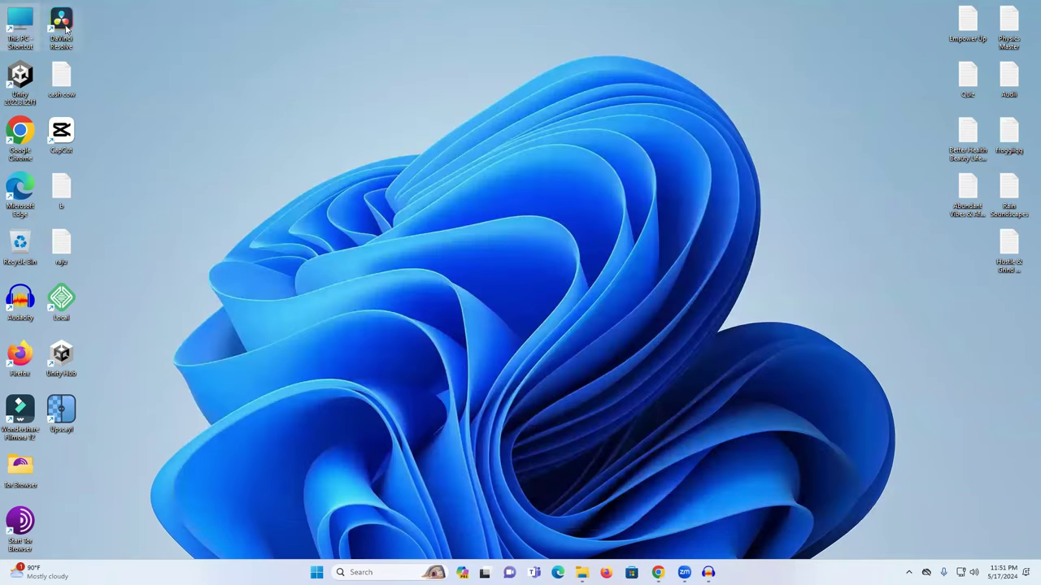
Step: Open New folder in Downloads, examine the upscaled copy of 1 (2) and close the window
{"action": "double_click", "coordinate": [4, 23]}
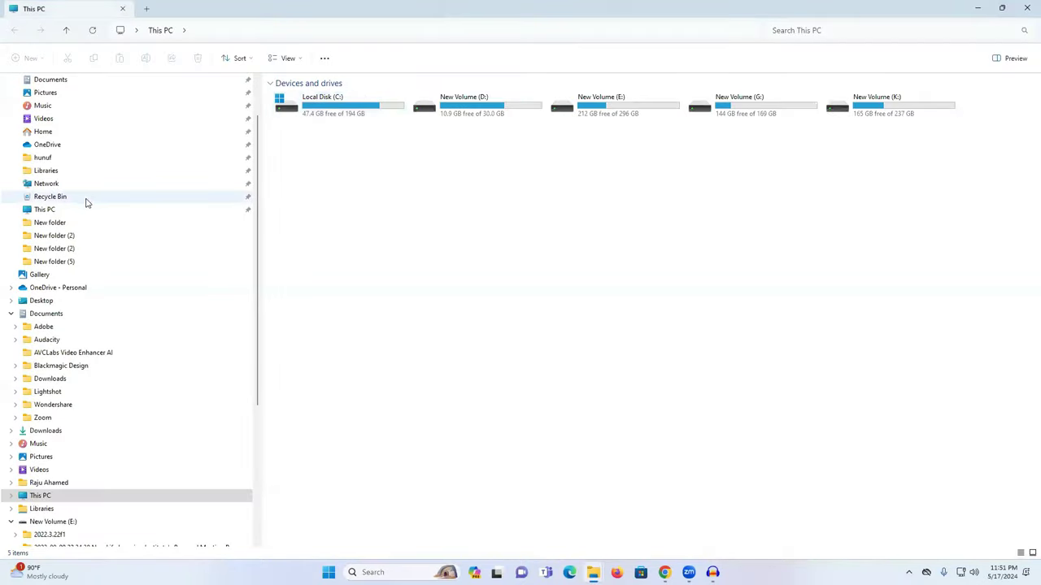
{"action": "scroll", "coordinate": [74, 205], "scroll_direction": "up", "scroll_amount": 2}
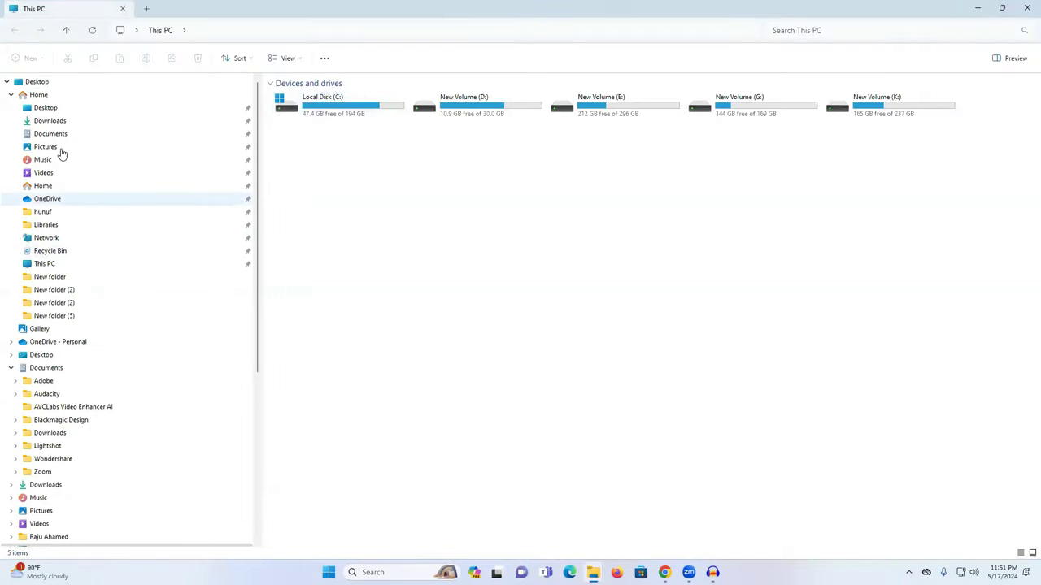
{"action": "left_click", "coordinate": [53, 122]}
{"action": "double_click", "coordinate": [409, 142]}
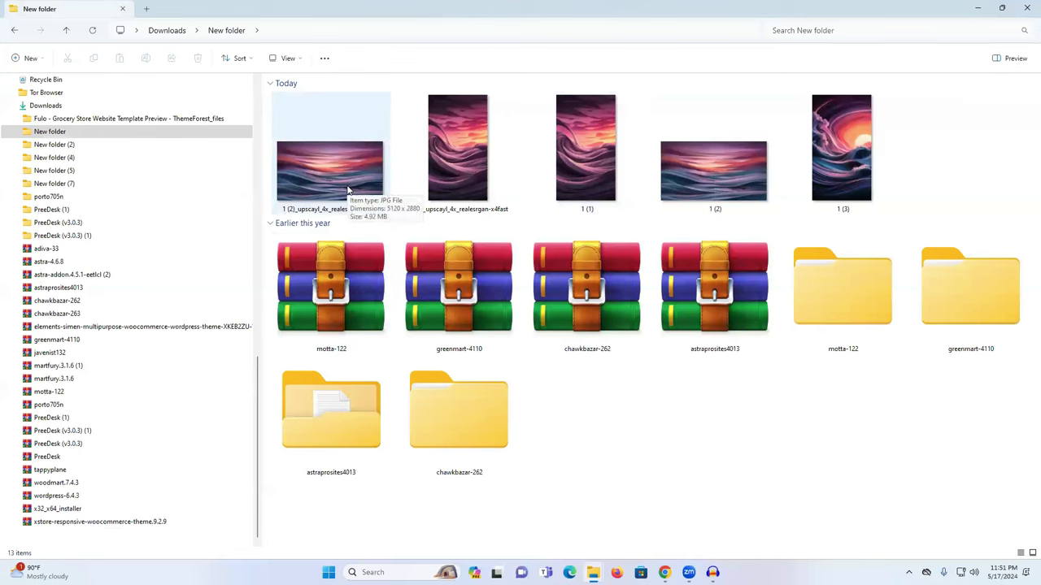
{"action": "left_click", "coordinate": [1026, 6]}
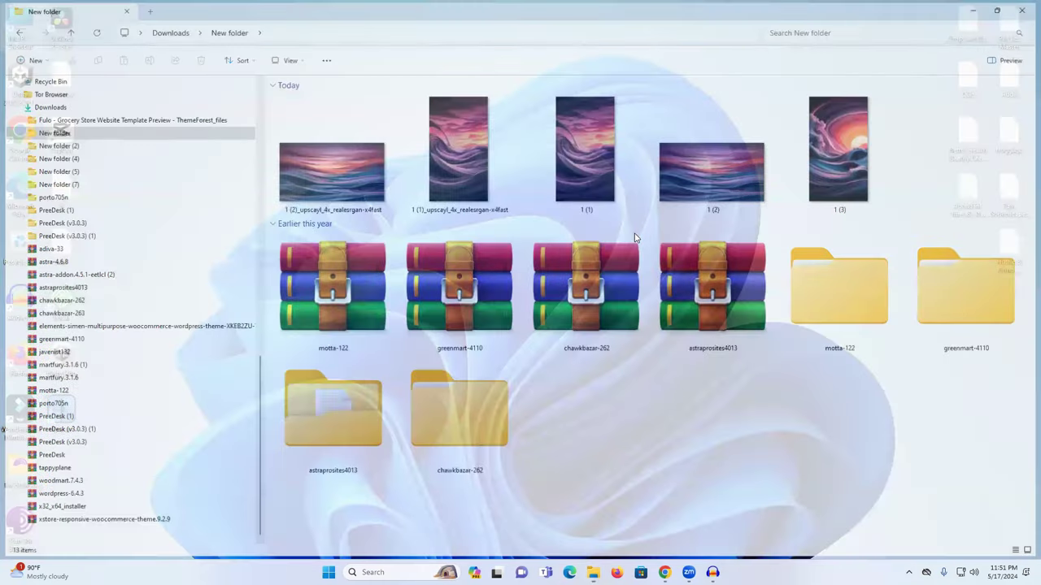